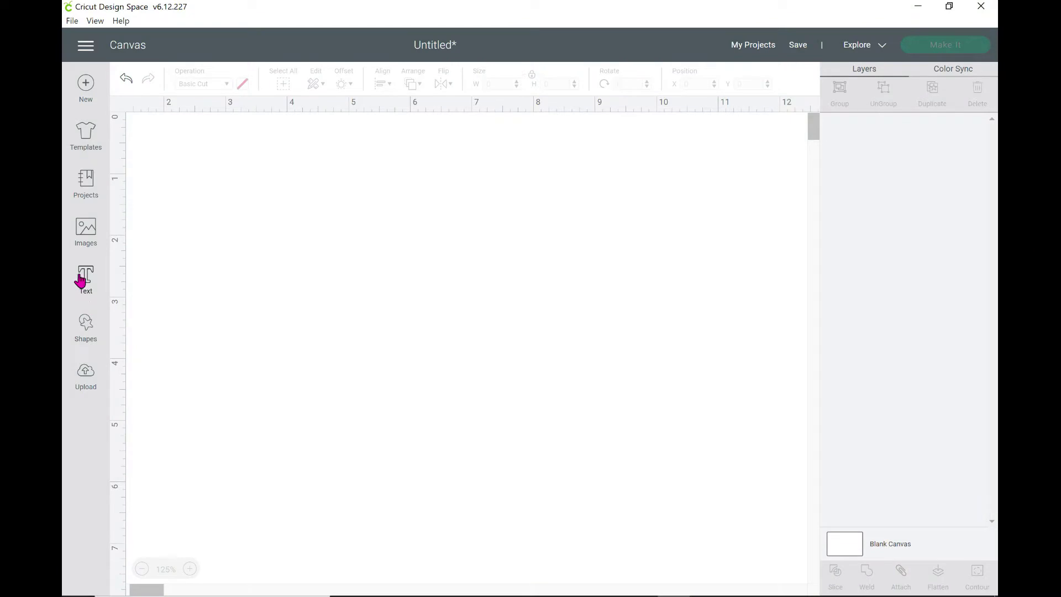
# Add the text ROAR and move it lower right to about X 3.175, Y 3.345
pyautogui.click(334, 310)
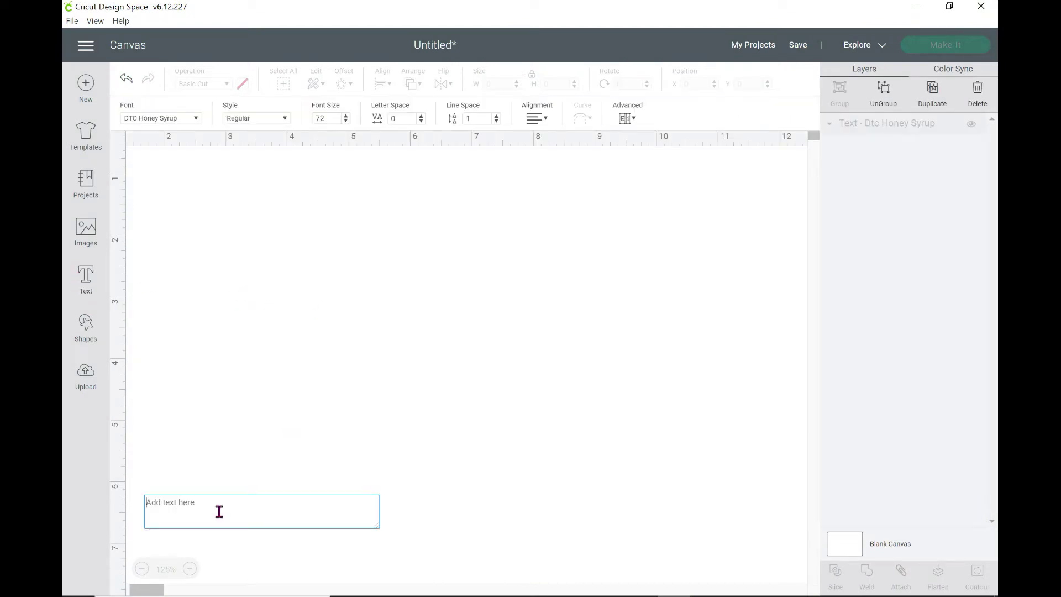
pyautogui.write('o')
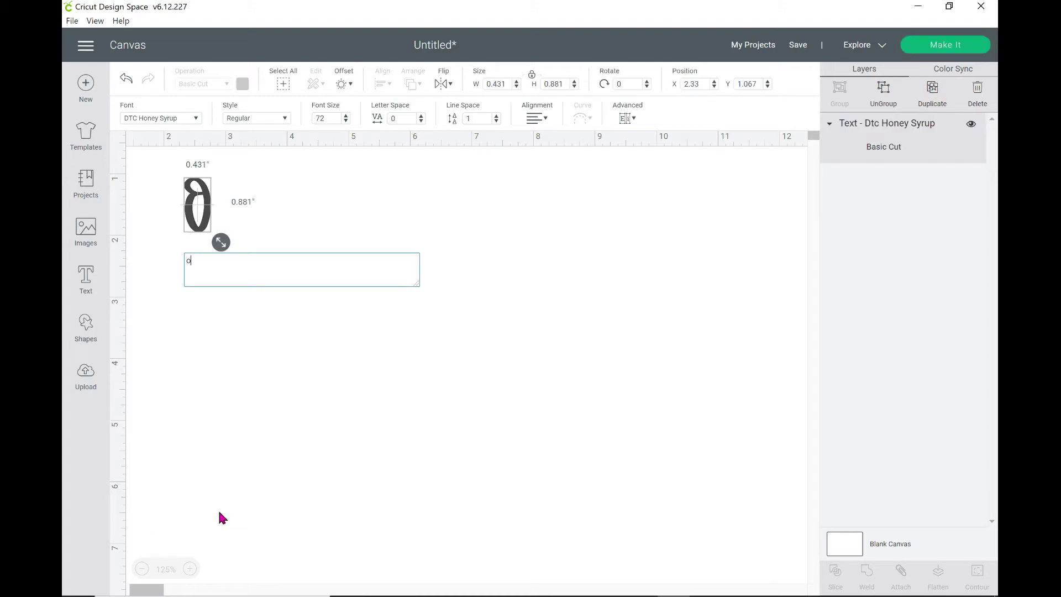
pyautogui.write('oar')
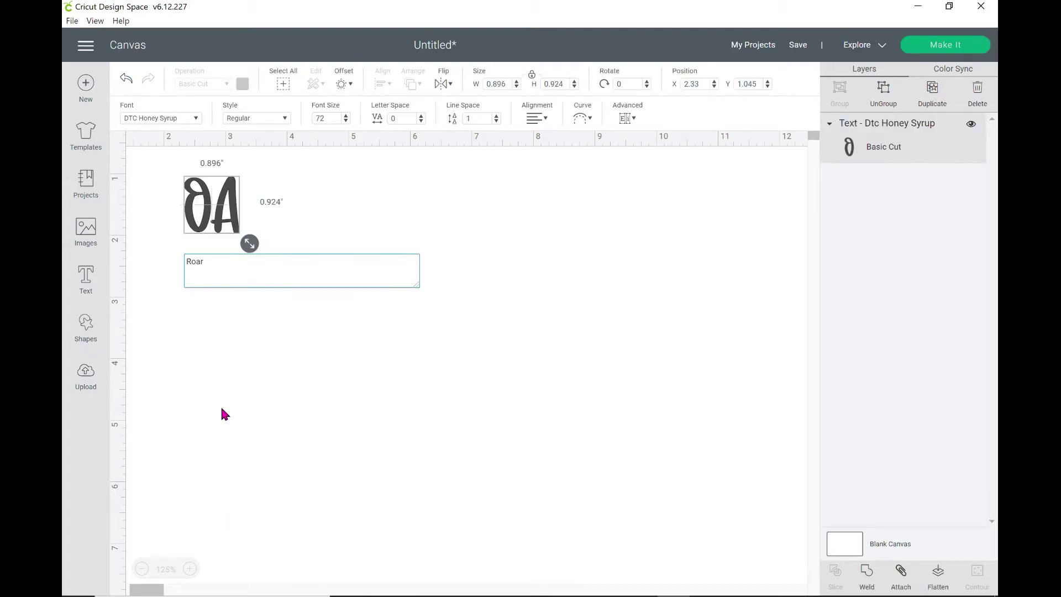
pyautogui.click(215, 268)
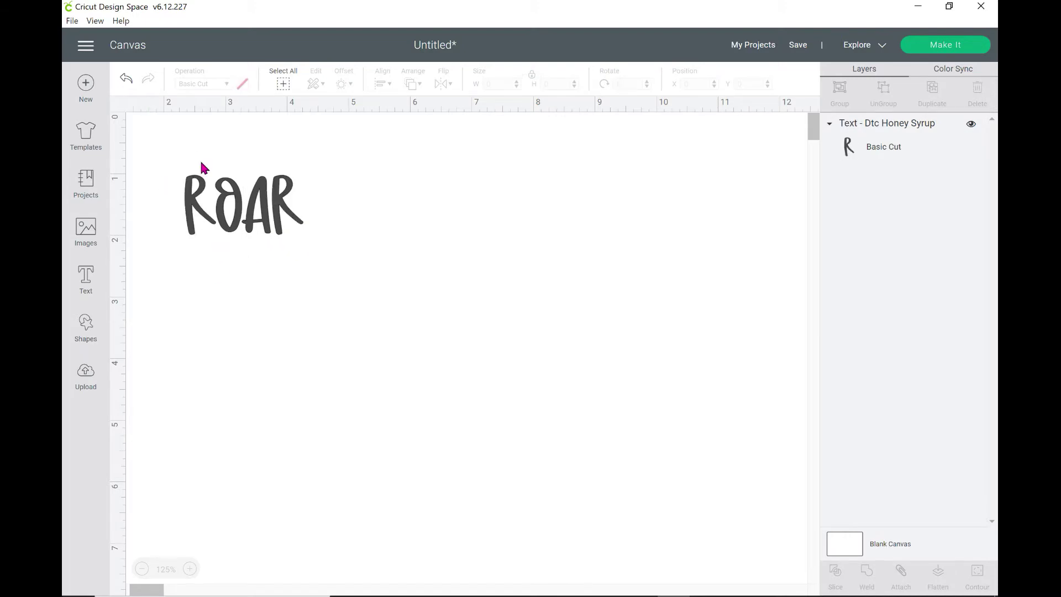
pyautogui.click(206, 197)
pyautogui.moveTo(229, 214); pyautogui.dragTo(282, 357)
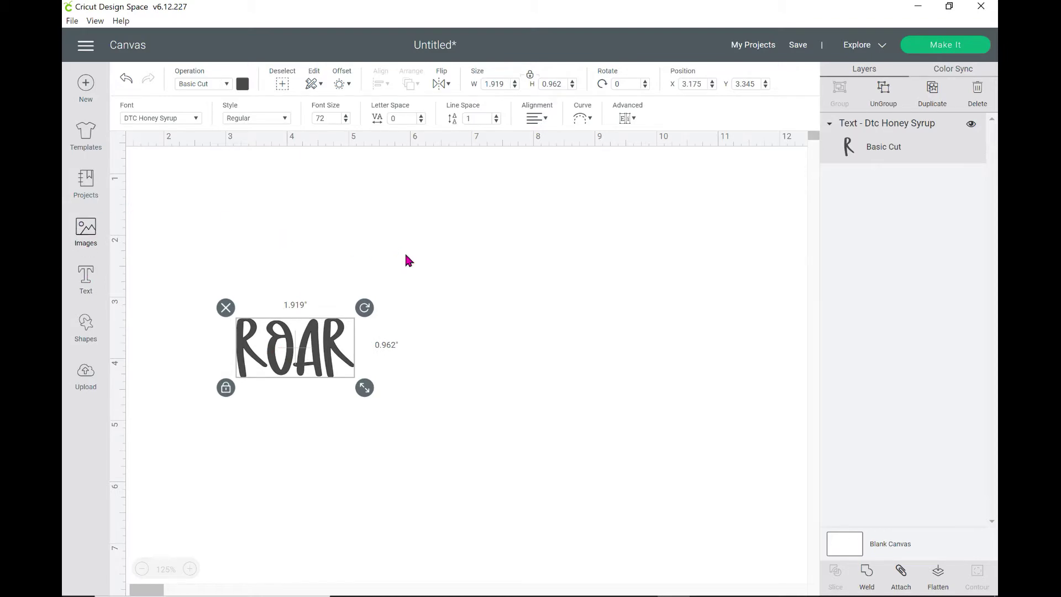
# Scroll the dinosaur image results and insert the purple T-rex into the design
pyautogui.scroll(-15, 640, 371)
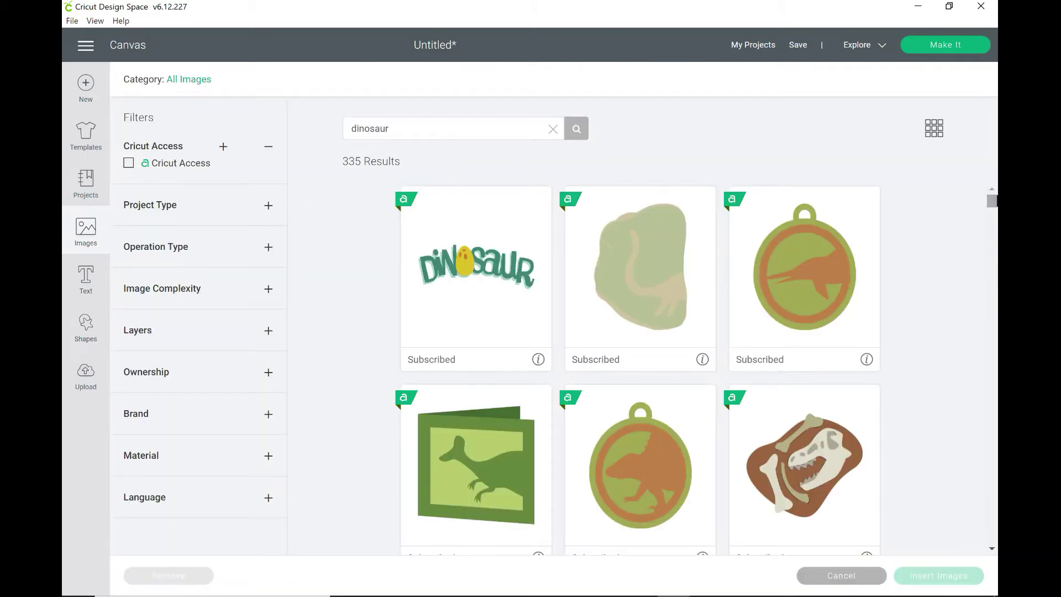
pyautogui.scroll(-15, 640, 369)
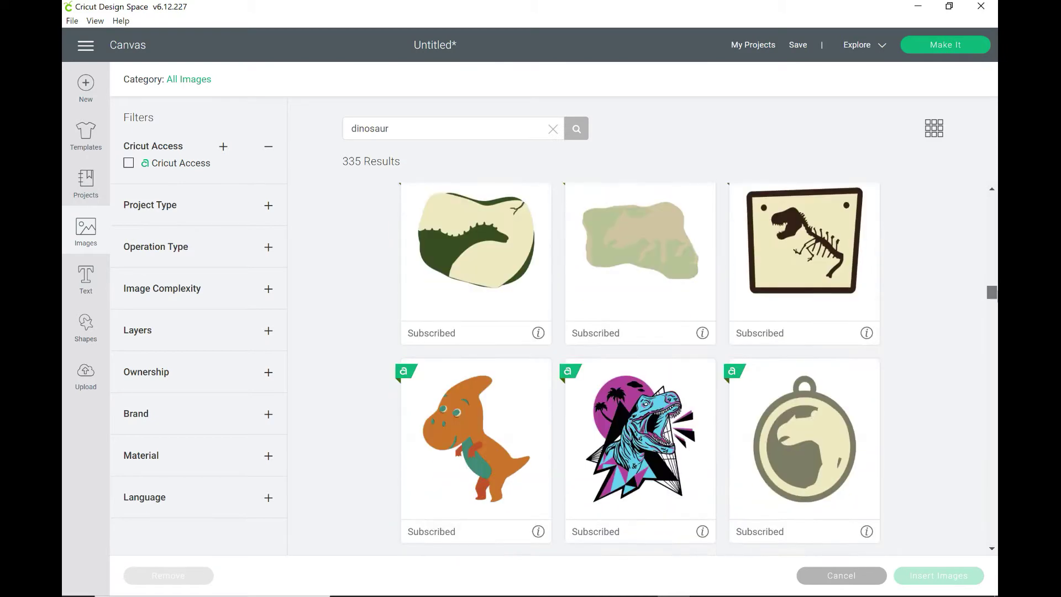
pyautogui.scroll(-15, 640, 369)
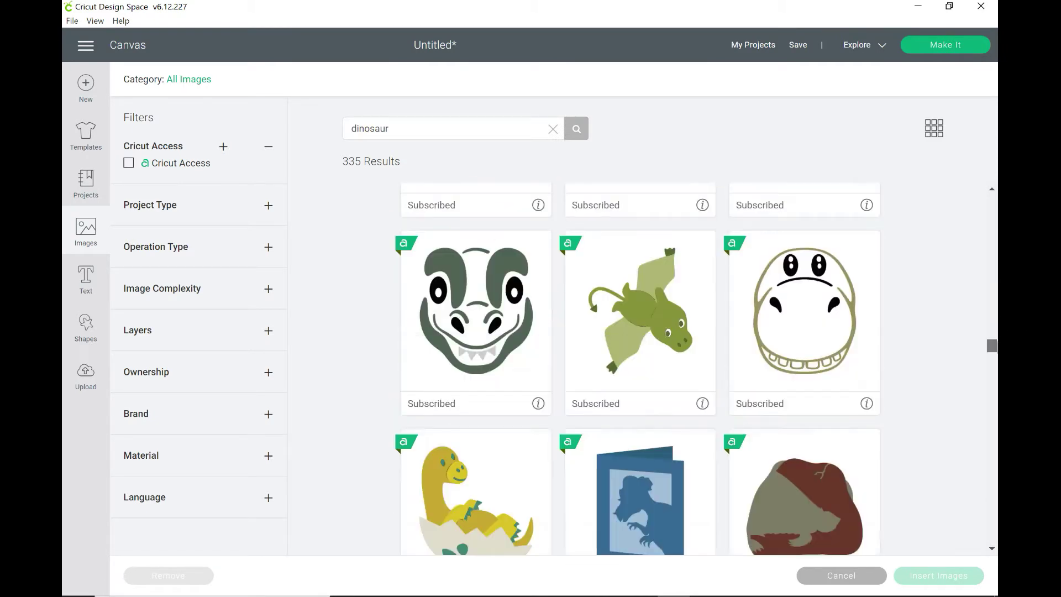
pyautogui.scroll(-15, 640, 369)
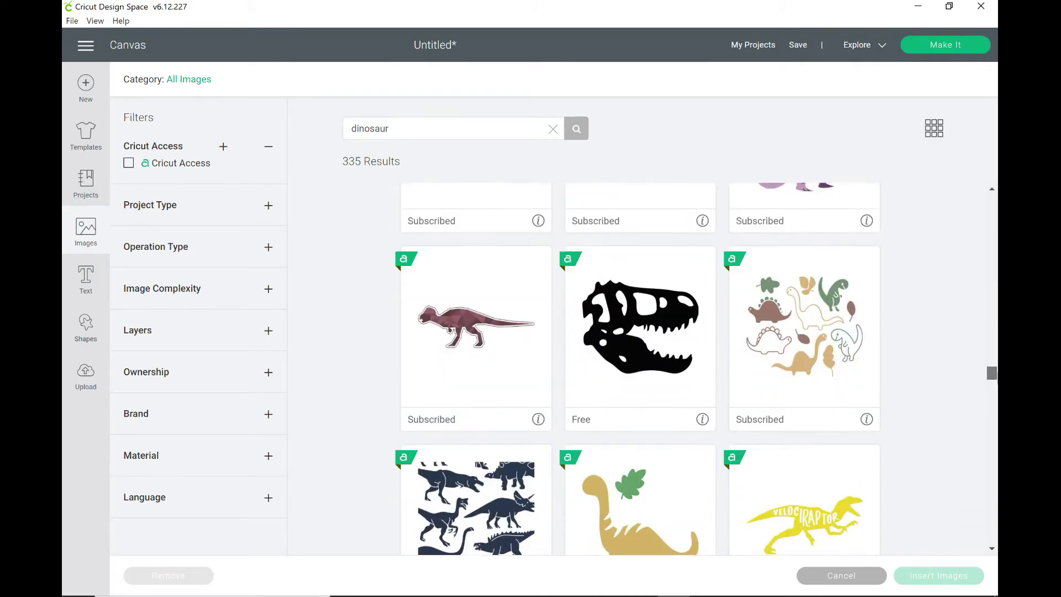
pyautogui.scroll(-15, 640, 368)
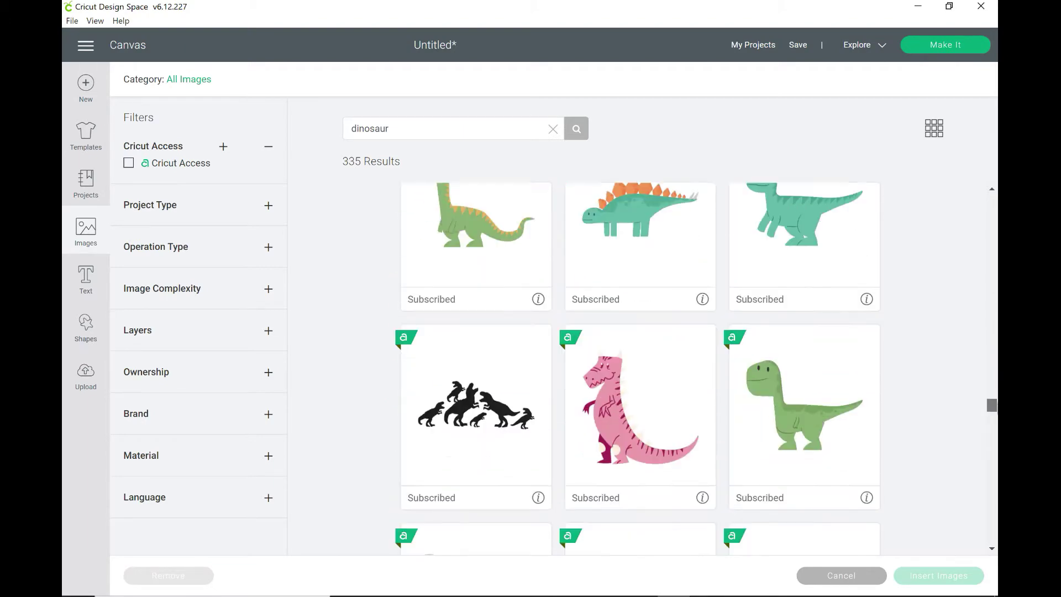
pyautogui.scroll(-1, 753, 400)
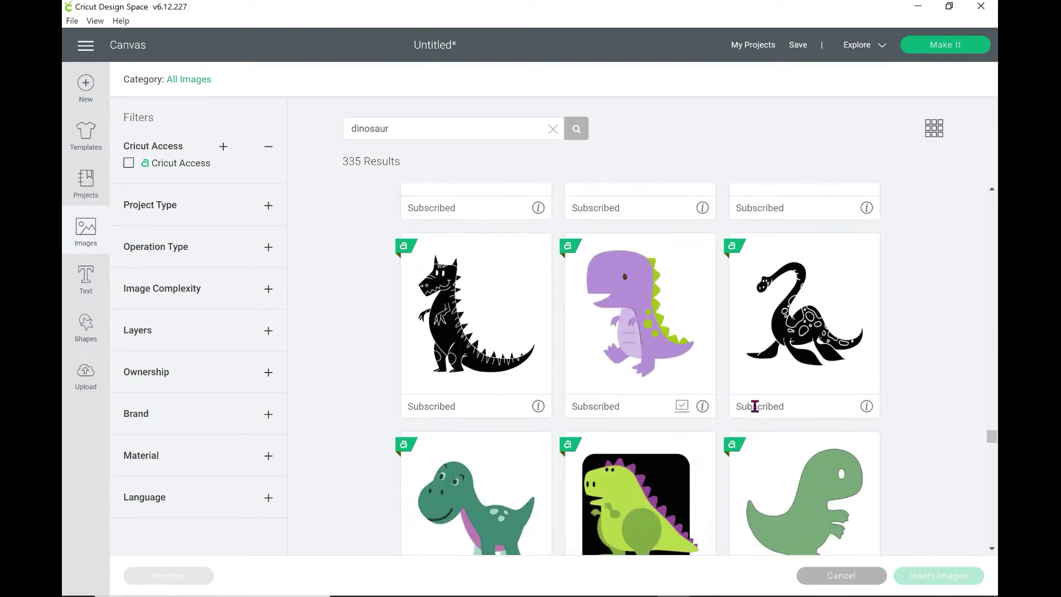
pyautogui.click(655, 349)
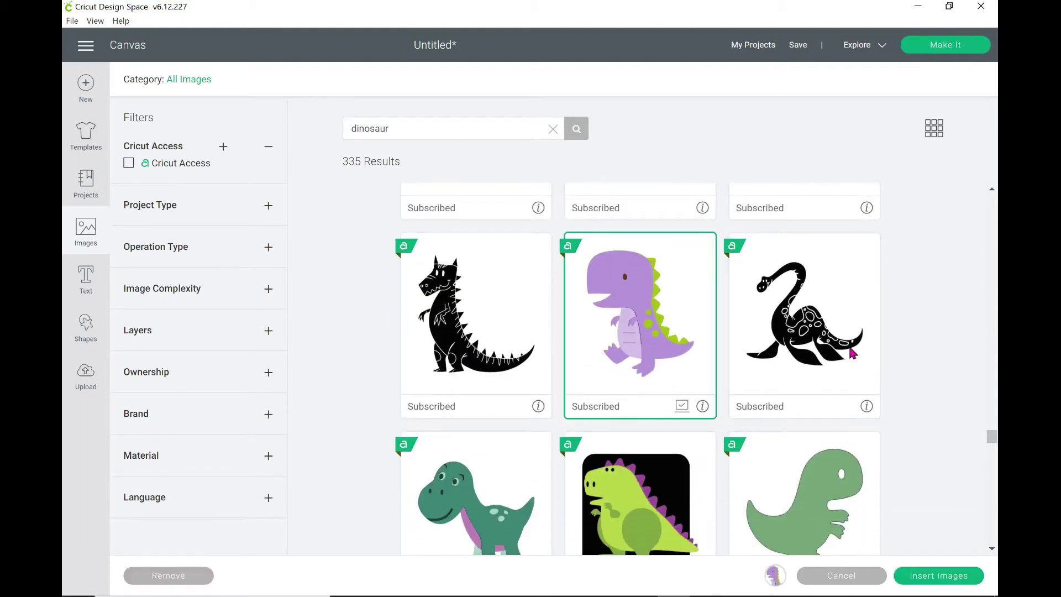
pyautogui.click(953, 574)
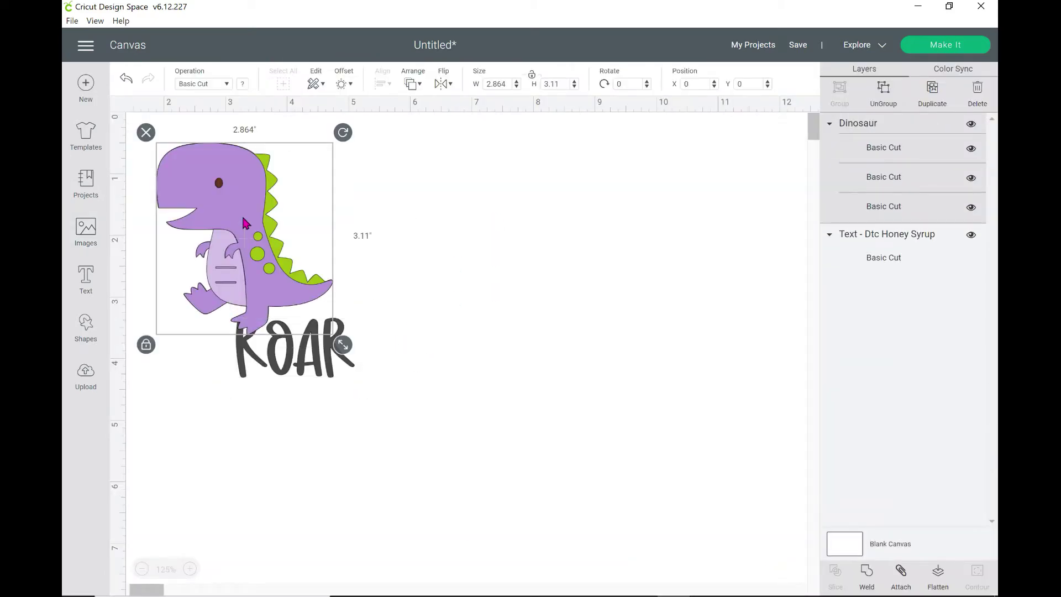
# Tilt ROAR to about 344° against the dinosaur's open mouth, then select both together
pyautogui.click(190, 569)
pyautogui.moveTo(429, 318); pyautogui.dragTo(452, 323)
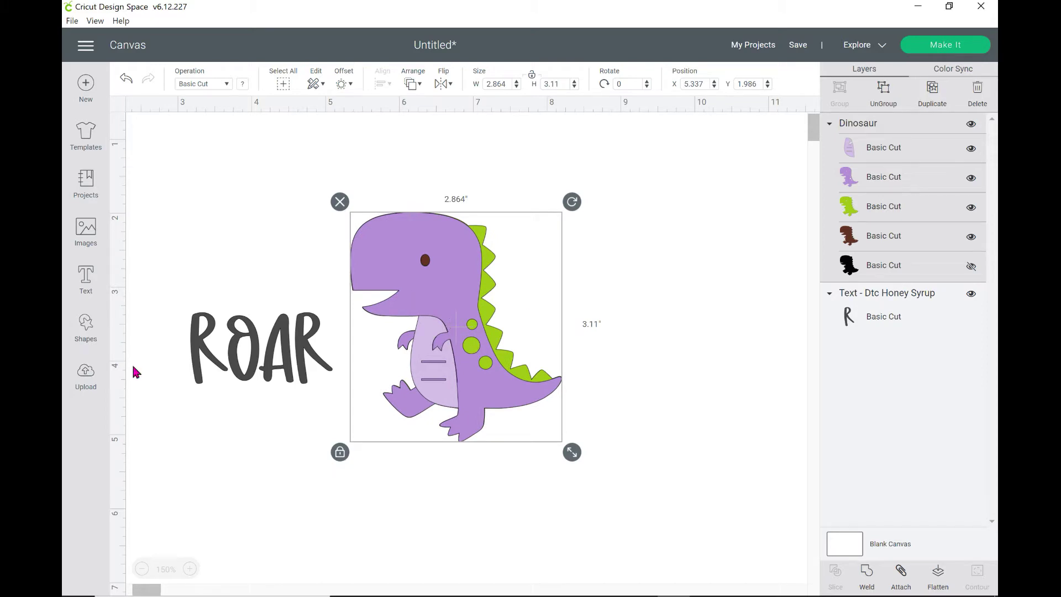
pyautogui.moveTo(259, 360); pyautogui.dragTo(356, 299)
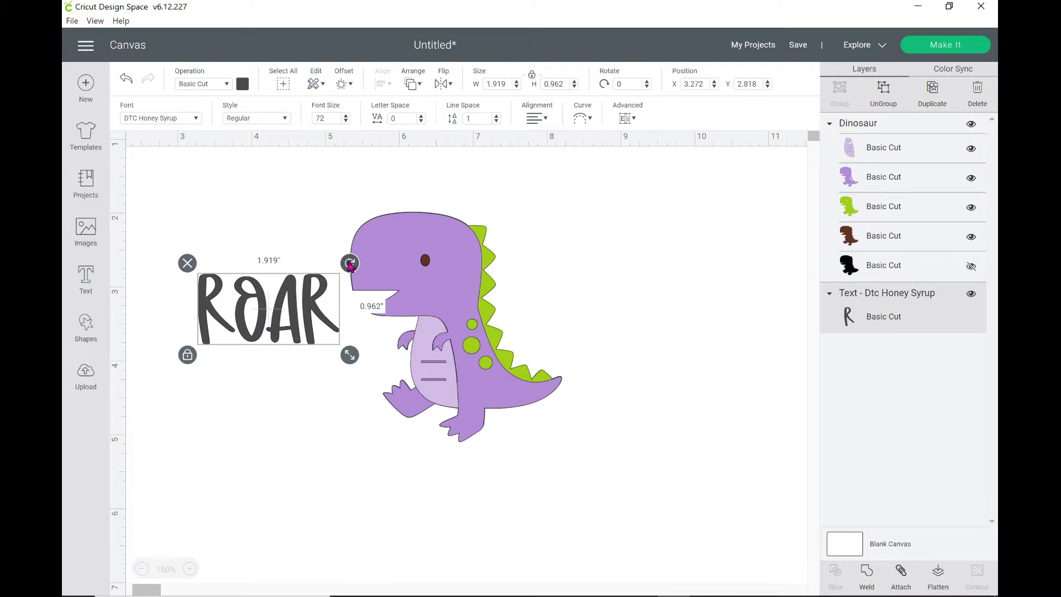
pyautogui.moveTo(349, 259); pyautogui.dragTo(346, 235)
pyautogui.moveTo(260, 314); pyautogui.dragTo(274, 297)
pyautogui.moveTo(160, 179); pyautogui.dragTo(675, 552)
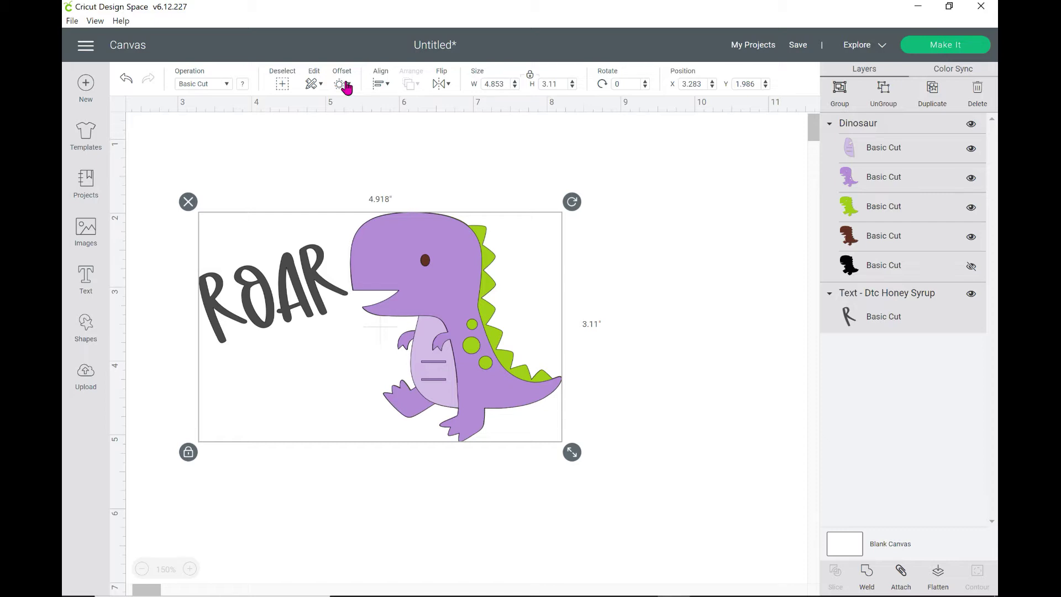
# Add a welded, rounded 0.278-inch offset border around ROAR and the dinosaur
pyautogui.click(346, 87)
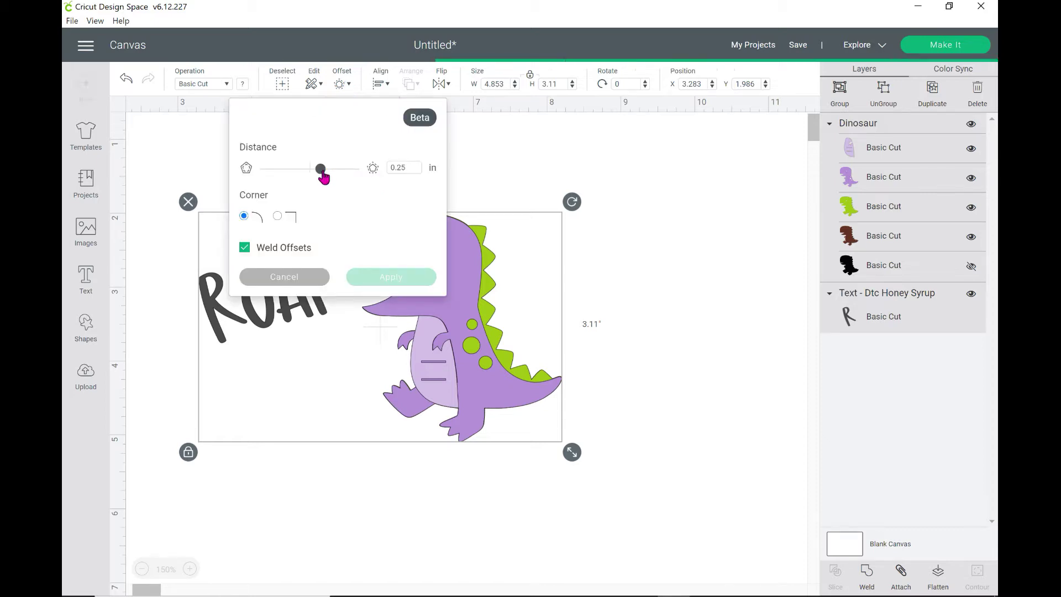
pyautogui.moveTo(323, 174); pyautogui.dragTo(325, 175)
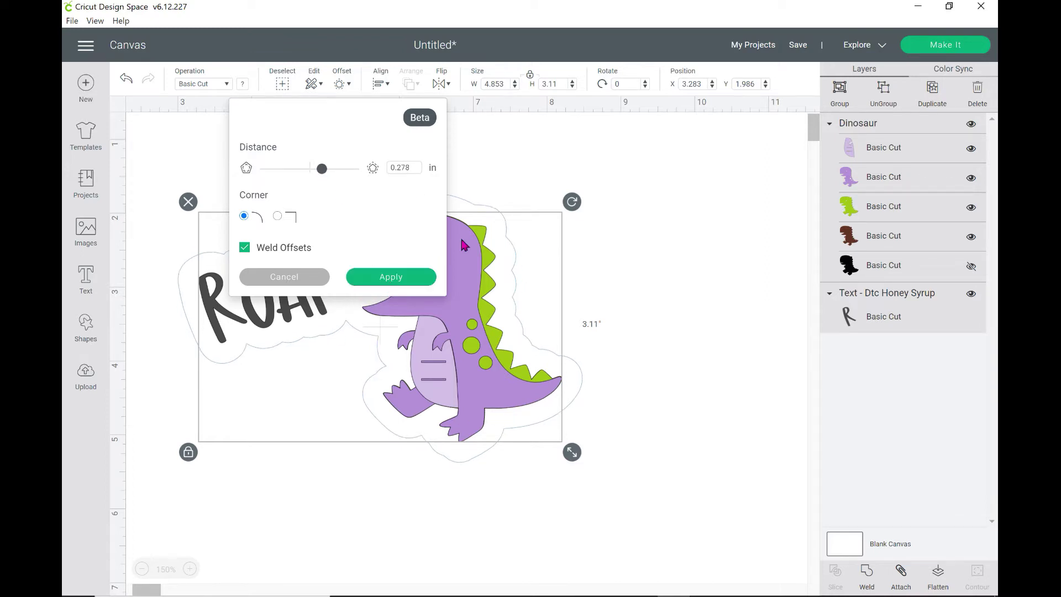
pyautogui.click(685, 298)
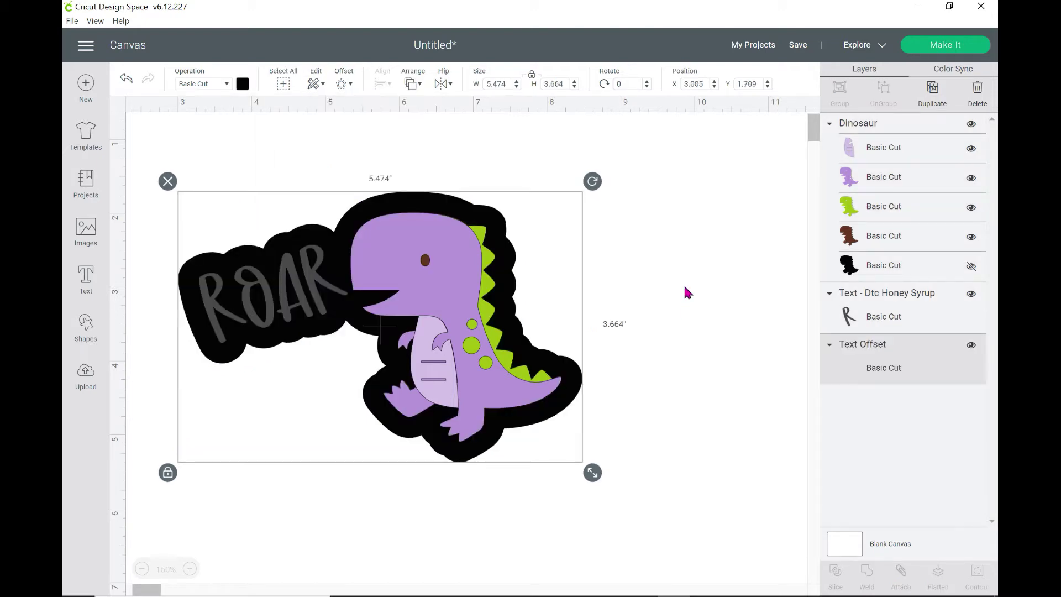
# Make the ROAR text green
pyautogui.click(685, 288)
pyautogui.click(303, 299)
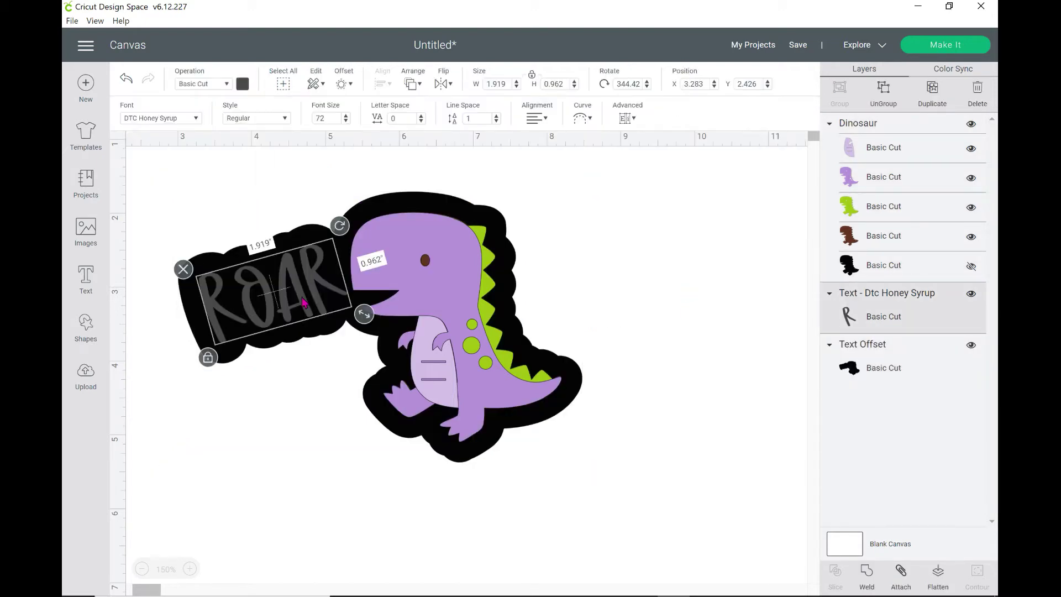
pyautogui.click(243, 84)
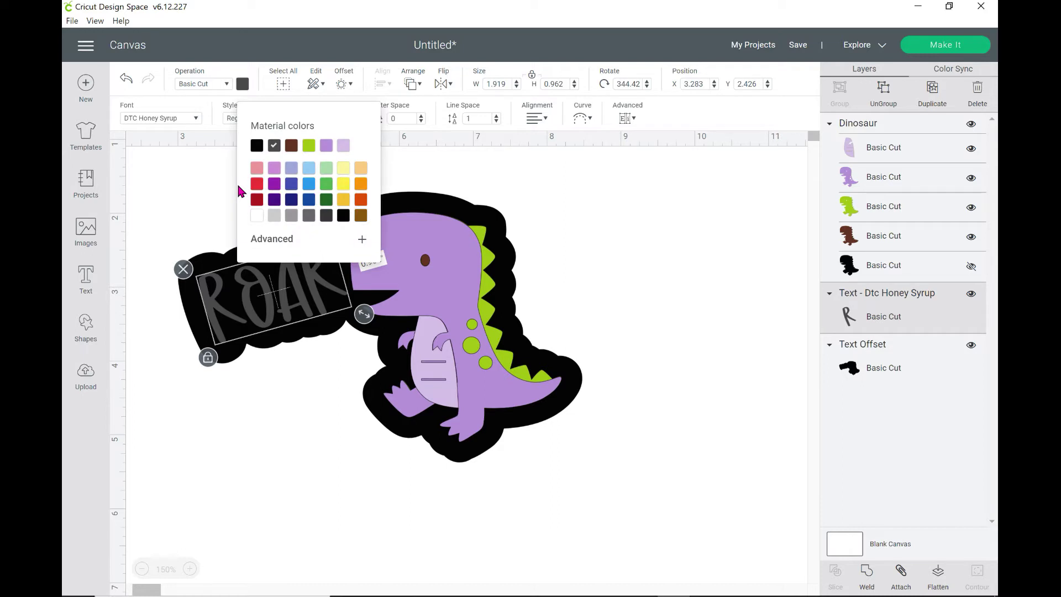
pyautogui.click(326, 184)
pyautogui.click(618, 260)
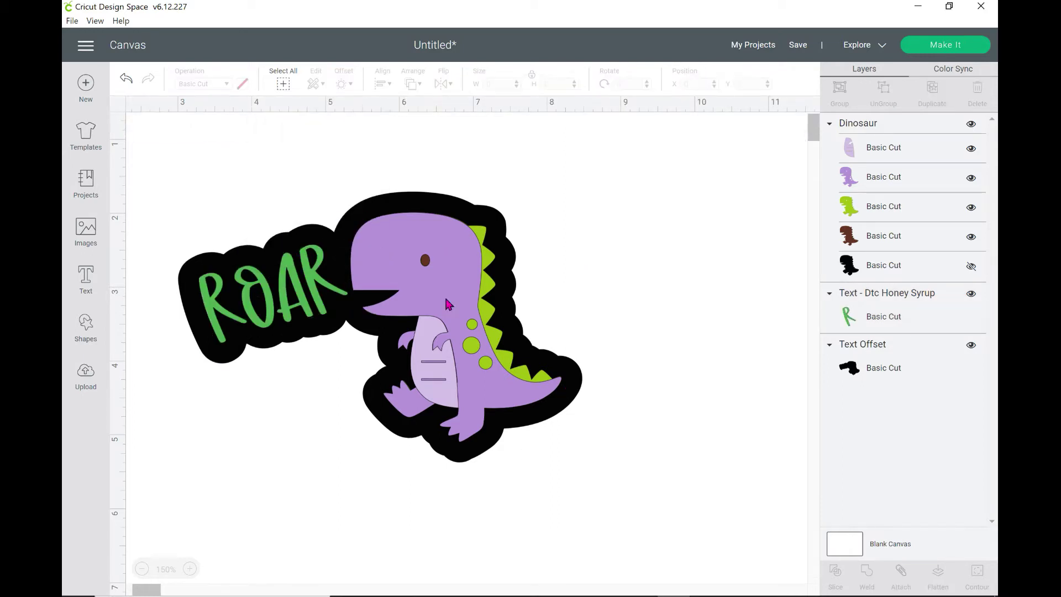
# Reposition the black offset, then set ROAR and the purple dinosaur back onto it
pyautogui.moveTo(448, 304); pyautogui.dragTo(632, 281)
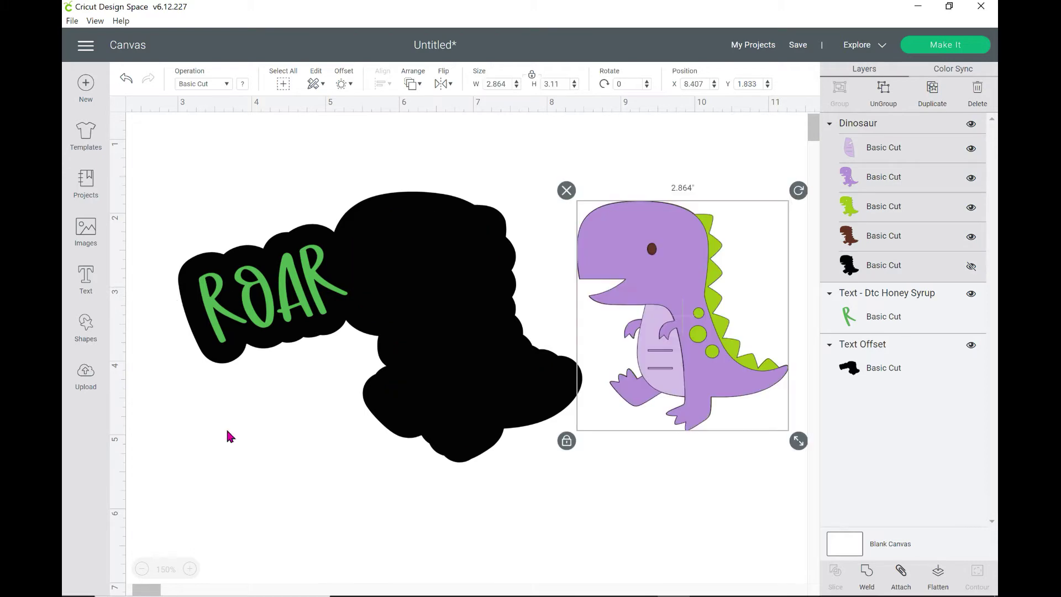
pyautogui.hotkey('ctrl', 'z')
pyautogui.moveTo(367, 300); pyautogui.dragTo(365, 230)
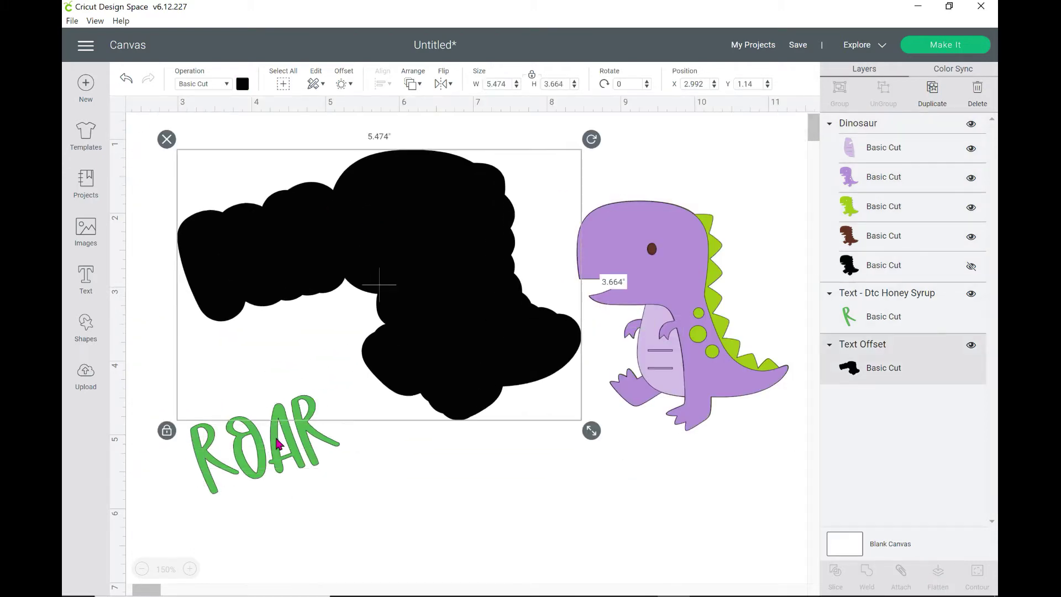
pyautogui.moveTo(279, 444); pyautogui.dragTo(276, 257)
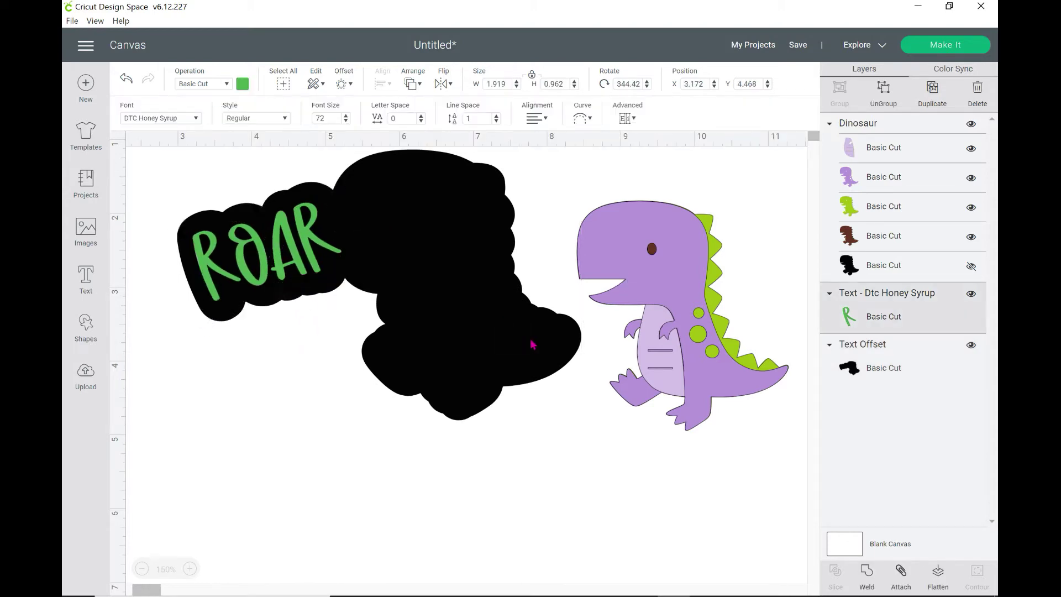
pyautogui.moveTo(700, 369); pyautogui.dragTo(473, 333)
pyautogui.press('Escape')
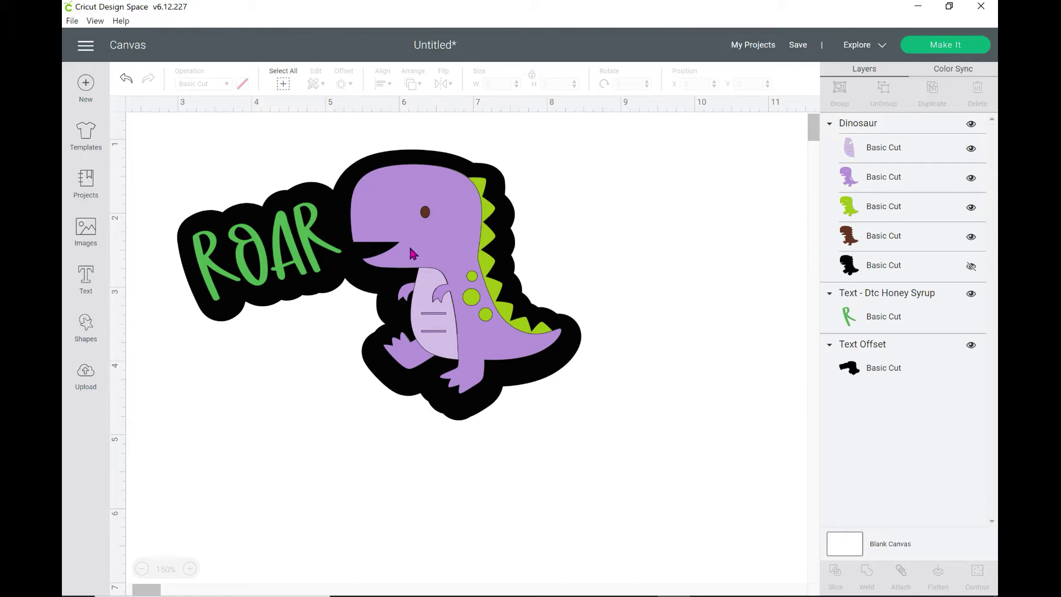
# Select every layer of the ROAR dinosaur design and drag it to the lower right
pyautogui.click(223, 320)
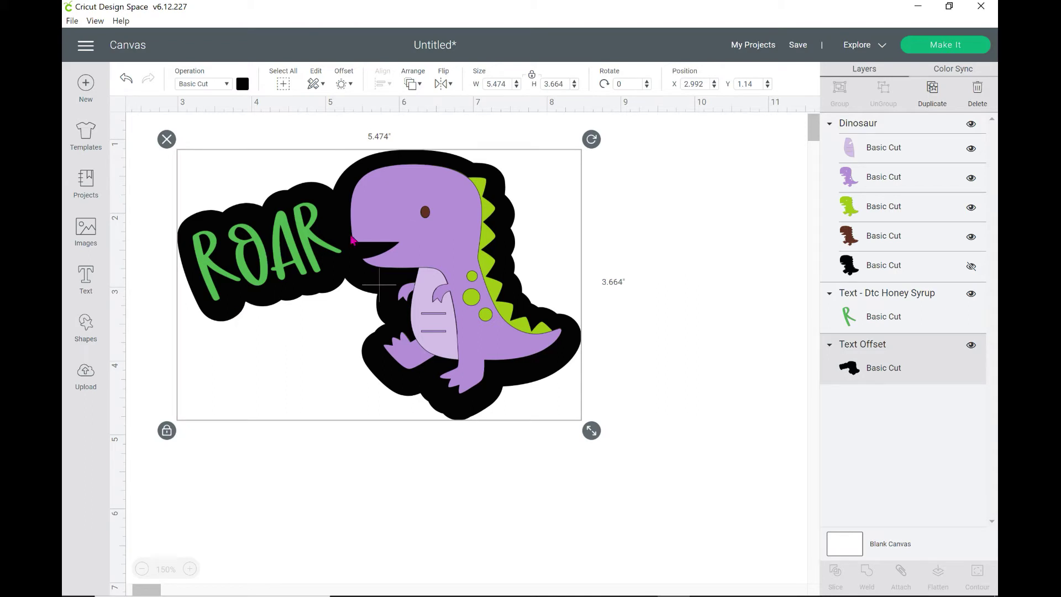
pyautogui.click(618, 385)
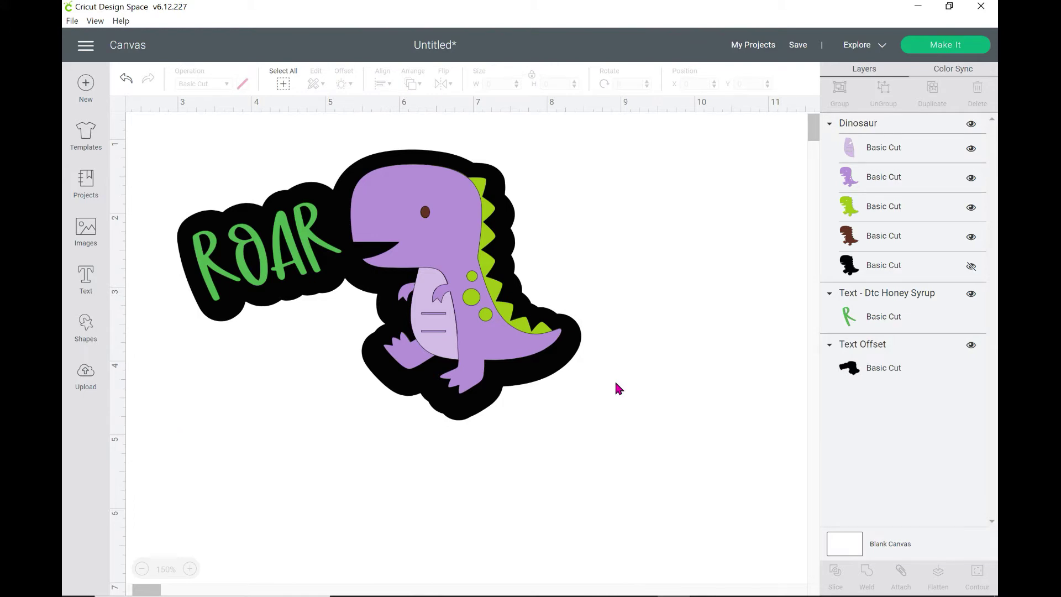
pyautogui.moveTo(170, 149); pyautogui.dragTo(615, 330)
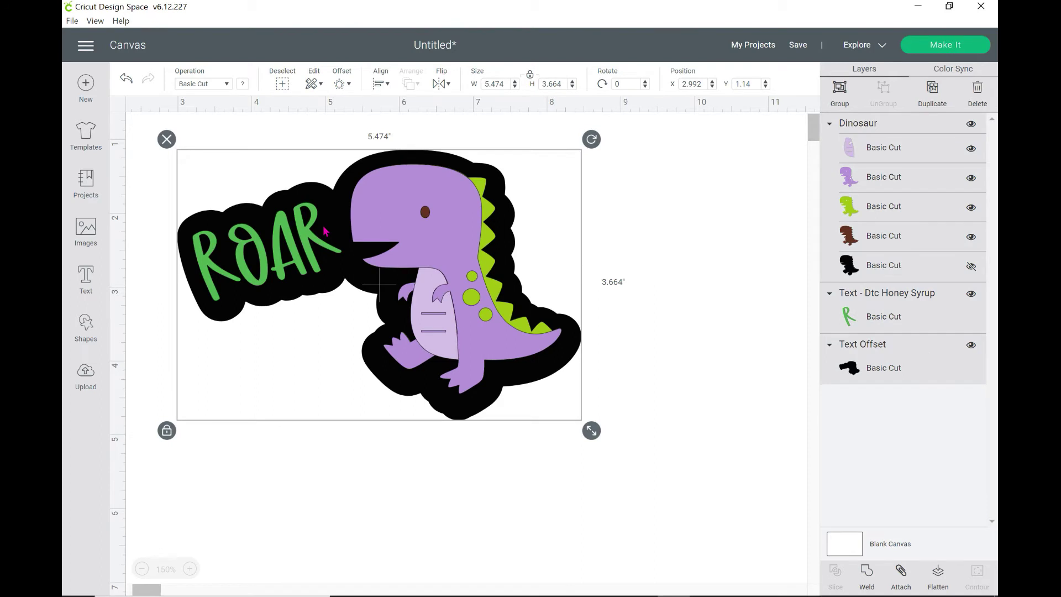
pyautogui.moveTo(325, 231); pyautogui.dragTo(737, 432)
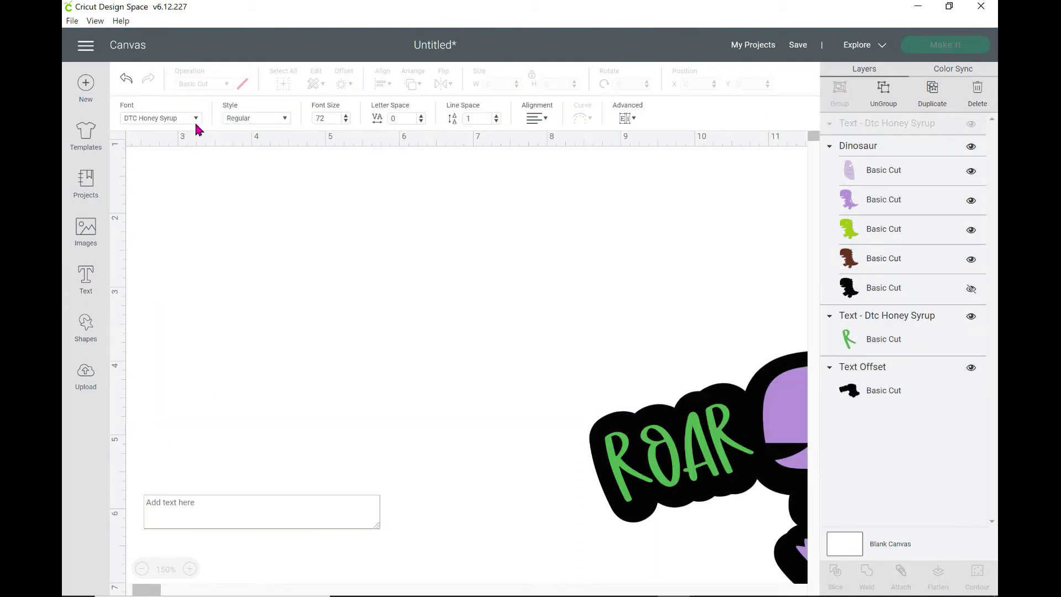
# Switch the text font to Amarillo
pyautogui.click(196, 118)
pyautogui.doubleClick(476, 87)
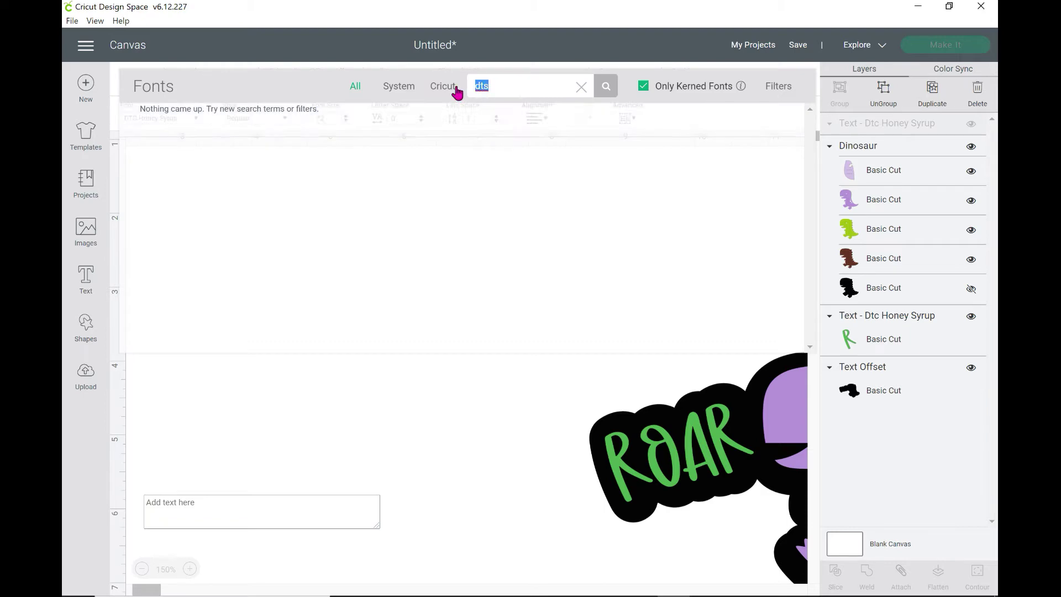
pyautogui.write('amarillo')
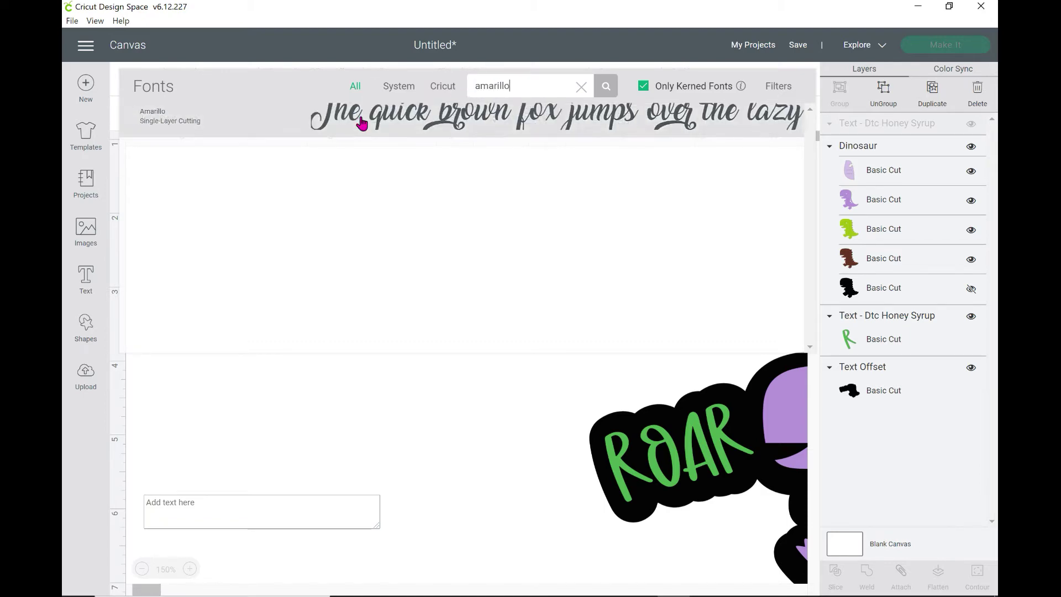
pyautogui.click(442, 205)
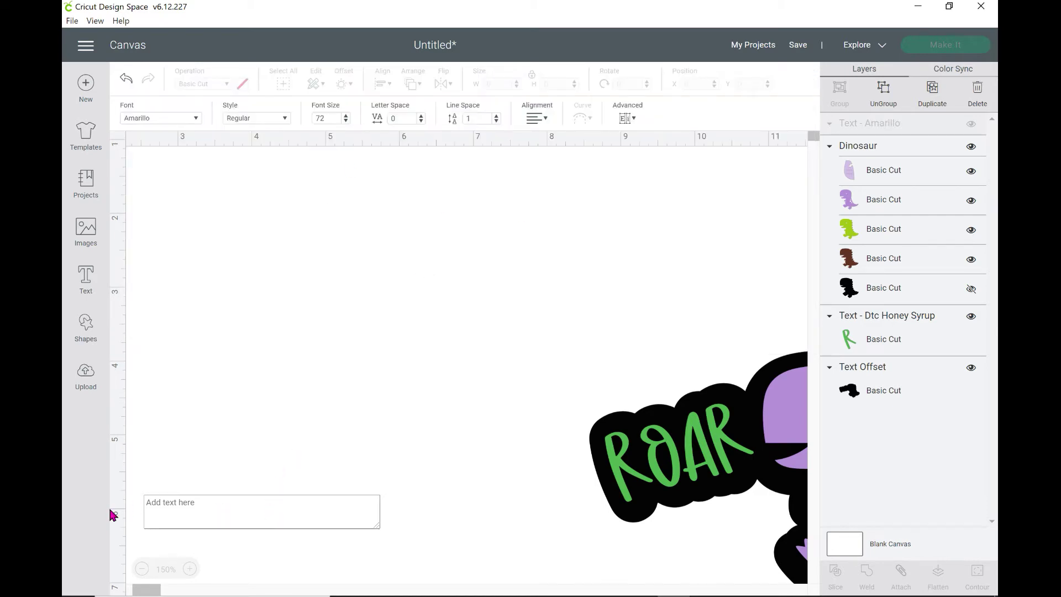
# Type the person's name into the new Amarillo text box
pyautogui.click(205, 511)
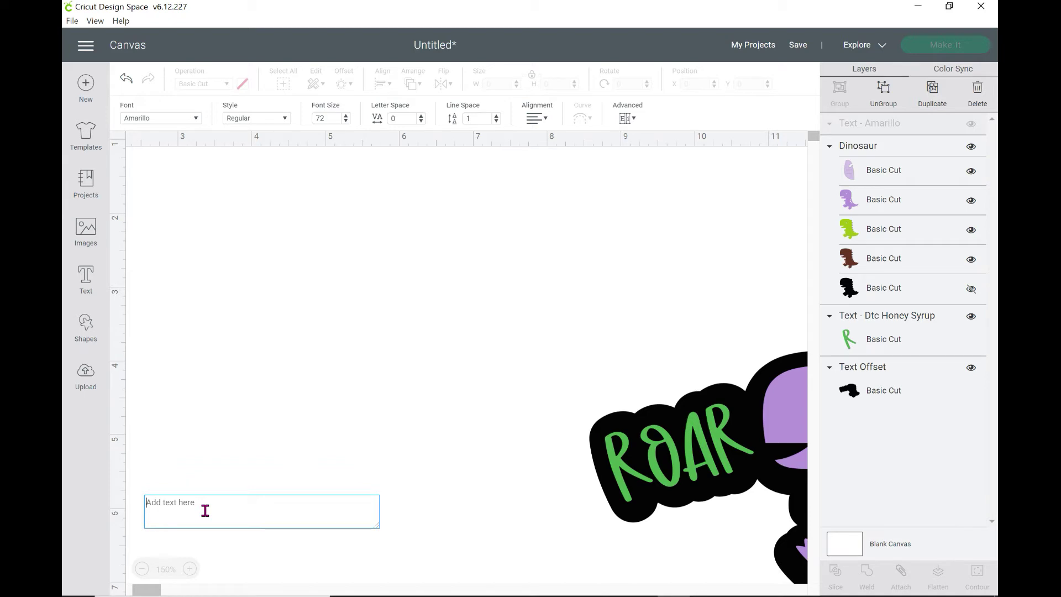
pyautogui.write('a')
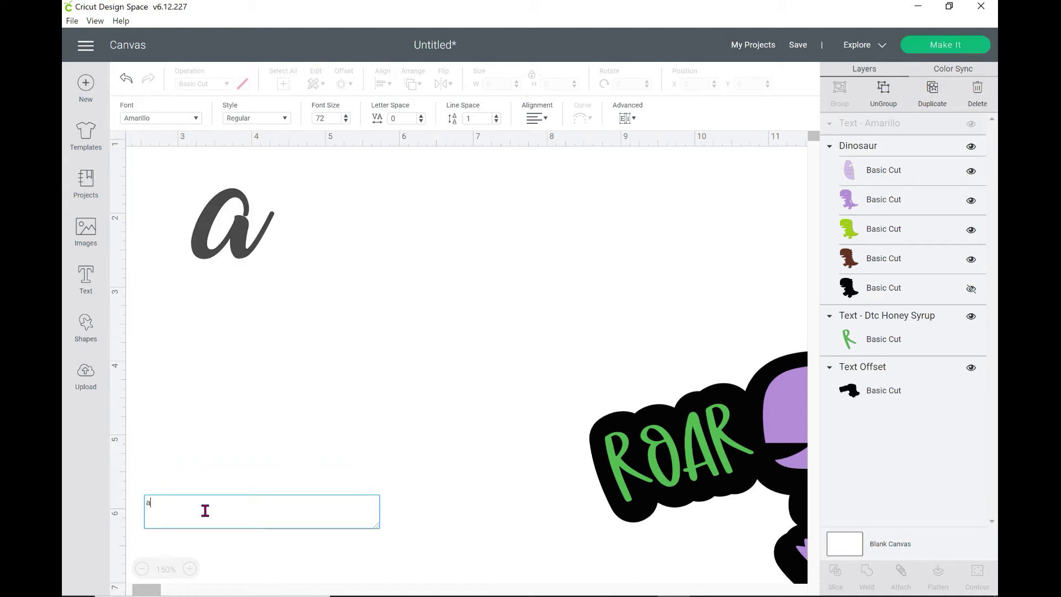
pyautogui.press('BackSpace')
pyautogui.write('ARee')
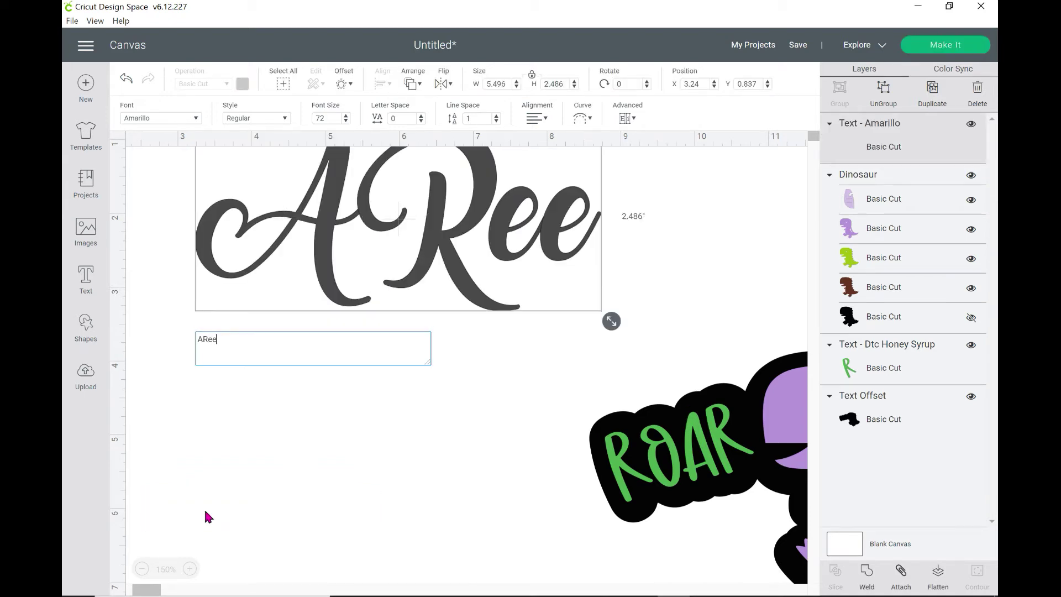
pyautogui.press('BackSpace')
pyautogui.press('BackSpace')
pyautogui.press('BackSpace')
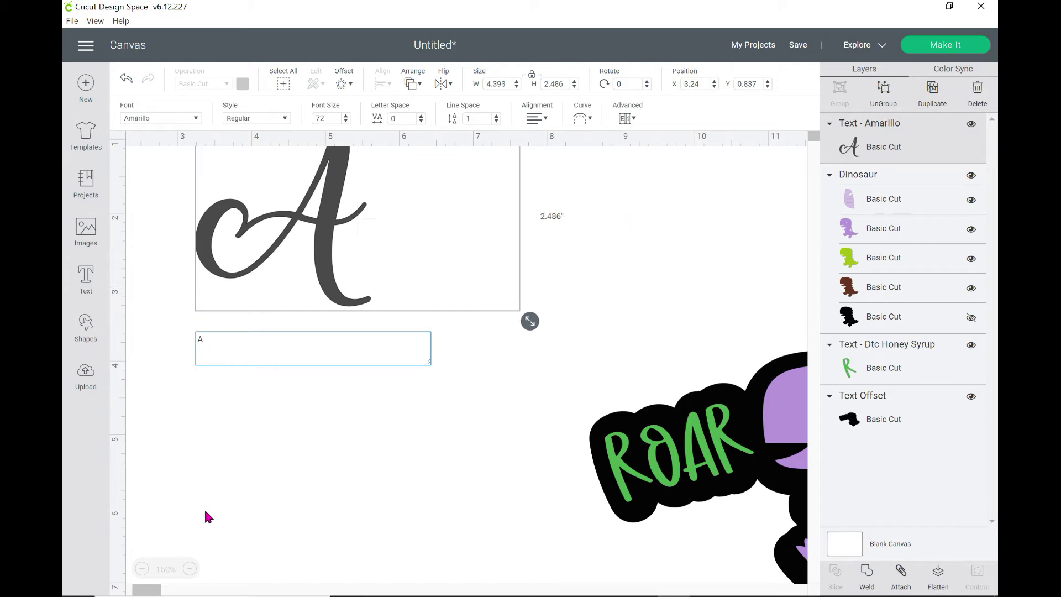
pyautogui.write('rlene')
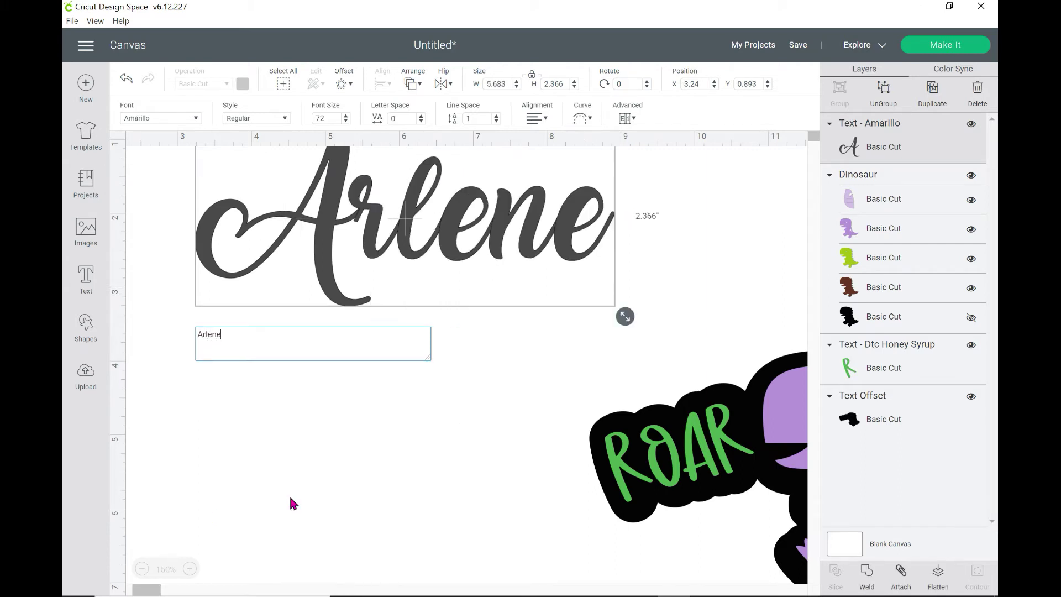
pyautogui.click(466, 293)
# Color the name text orange and add a 0.278-inch rounded black offset behind it
pyautogui.moveTo(471, 258); pyautogui.dragTo(447, 301)
pyautogui.click(491, 407)
pyautogui.click(387, 326)
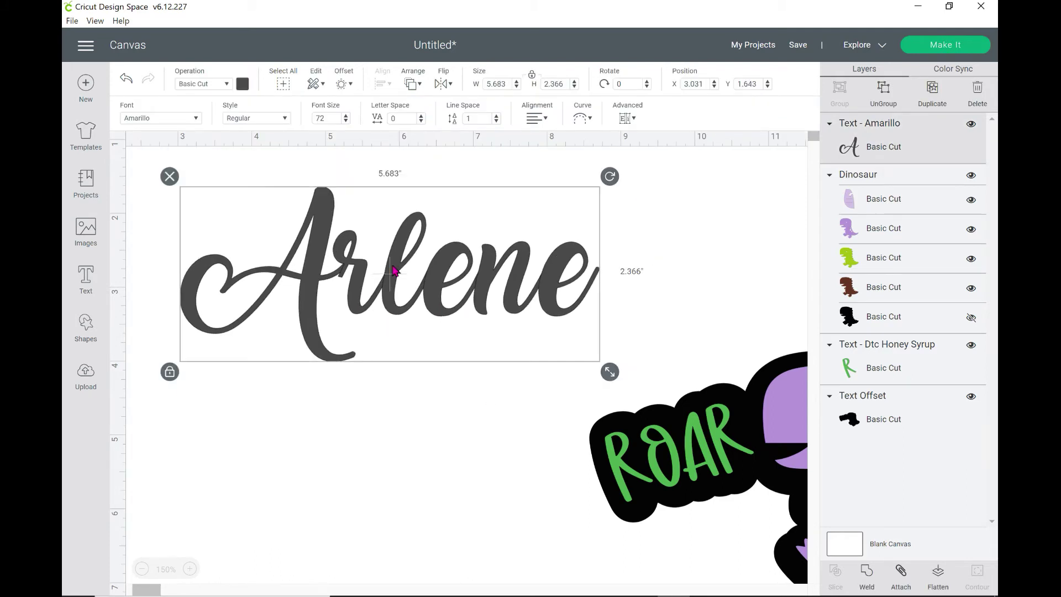
pyautogui.click(242, 84)
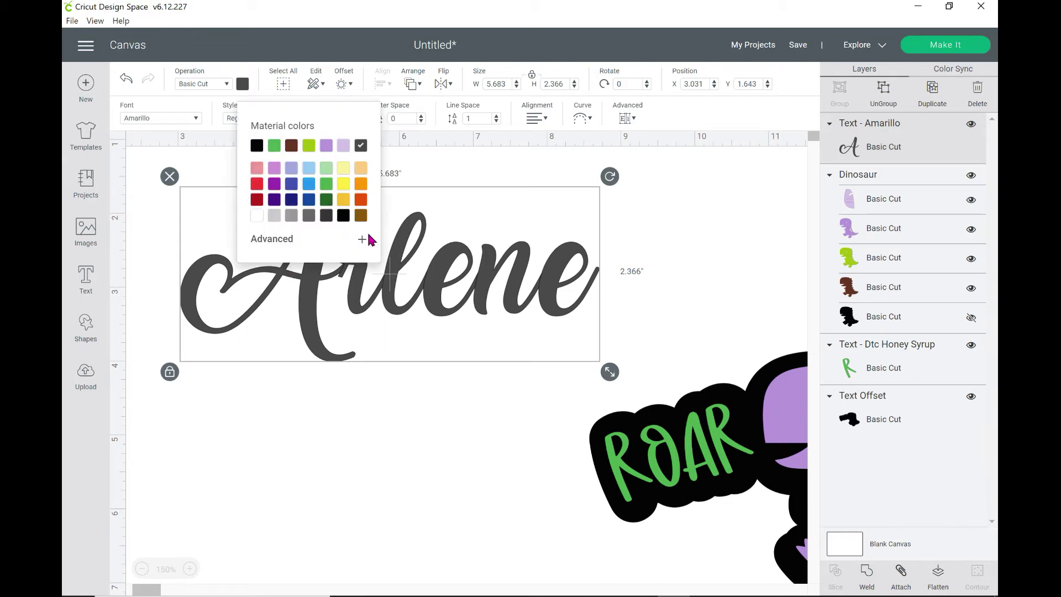
pyautogui.click(362, 205)
pyautogui.click(588, 280)
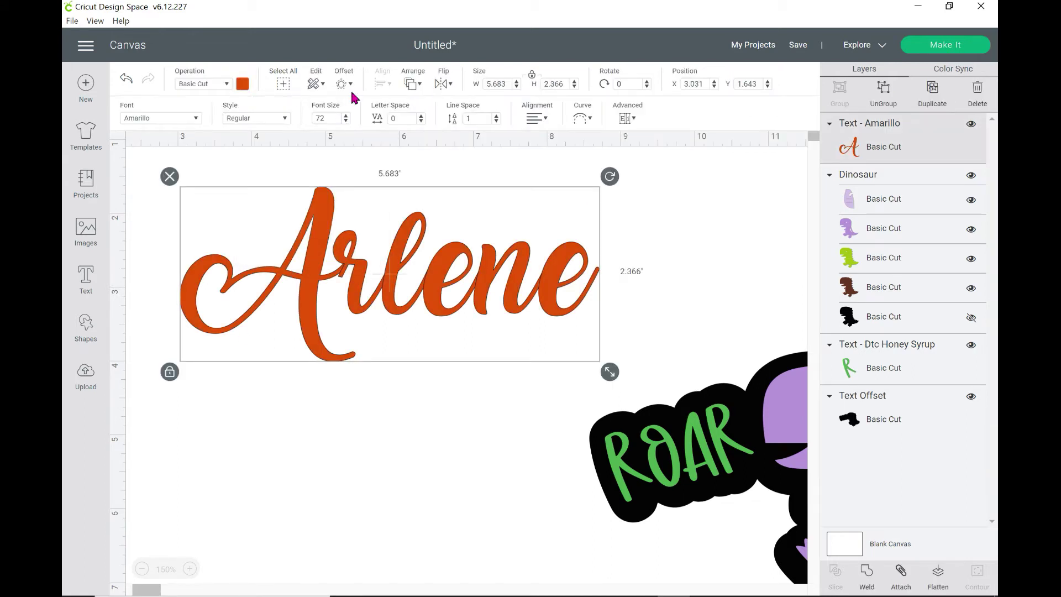
pyautogui.click(344, 84)
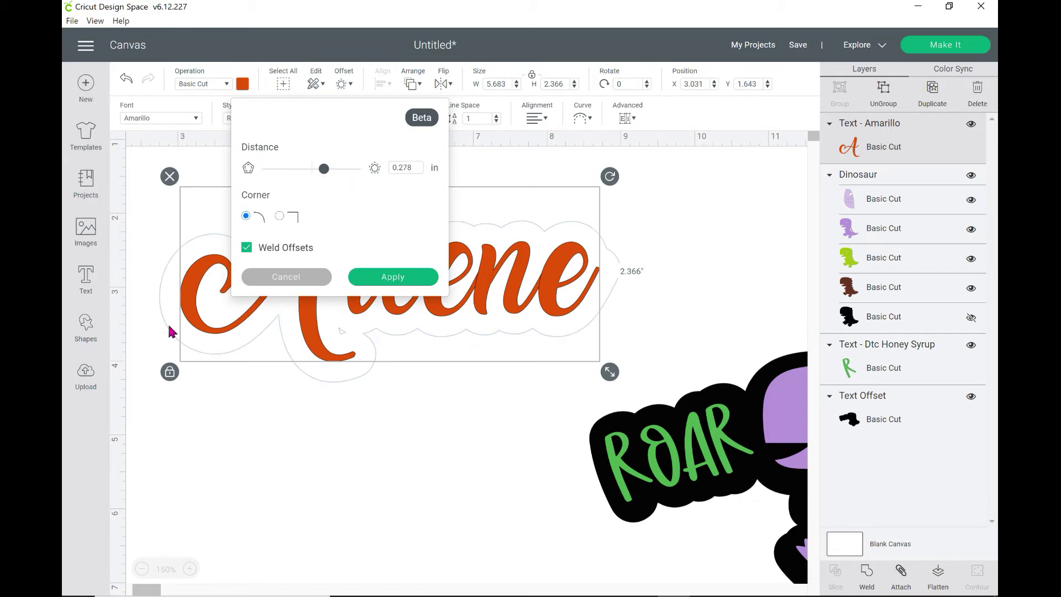
pyautogui.click(393, 277)
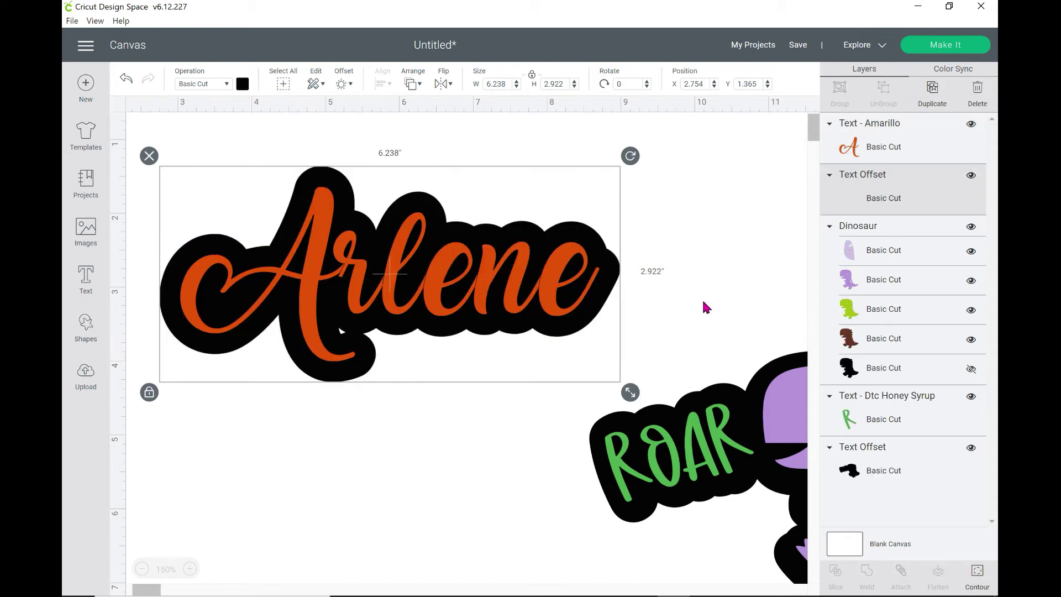
# Keep the name's offset border black after briefly trying white
pyautogui.click(242, 86)
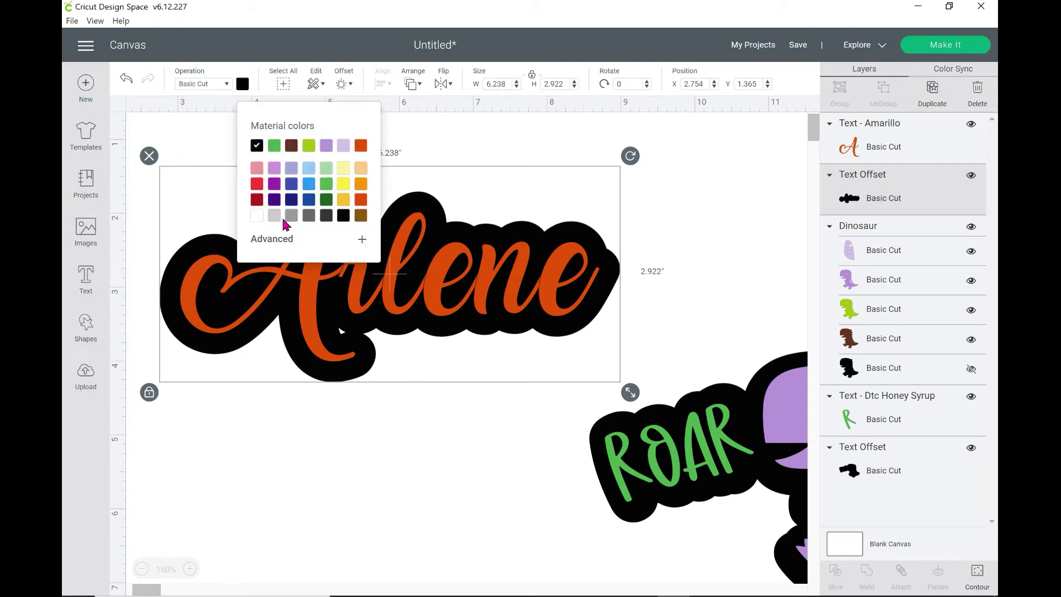
pyautogui.click(256, 221)
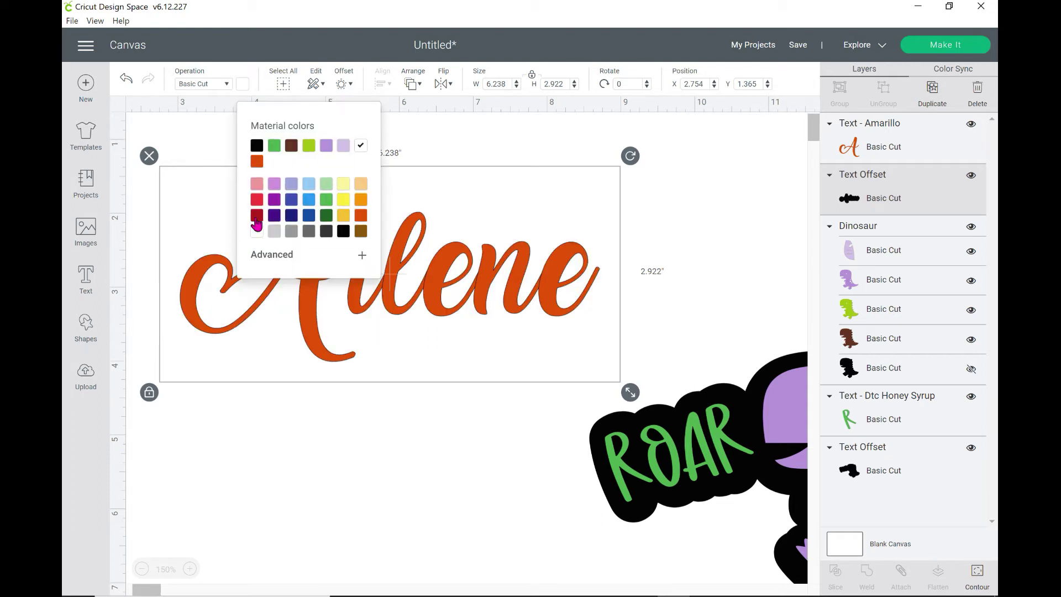
pyautogui.click(257, 147)
pyautogui.click(383, 418)
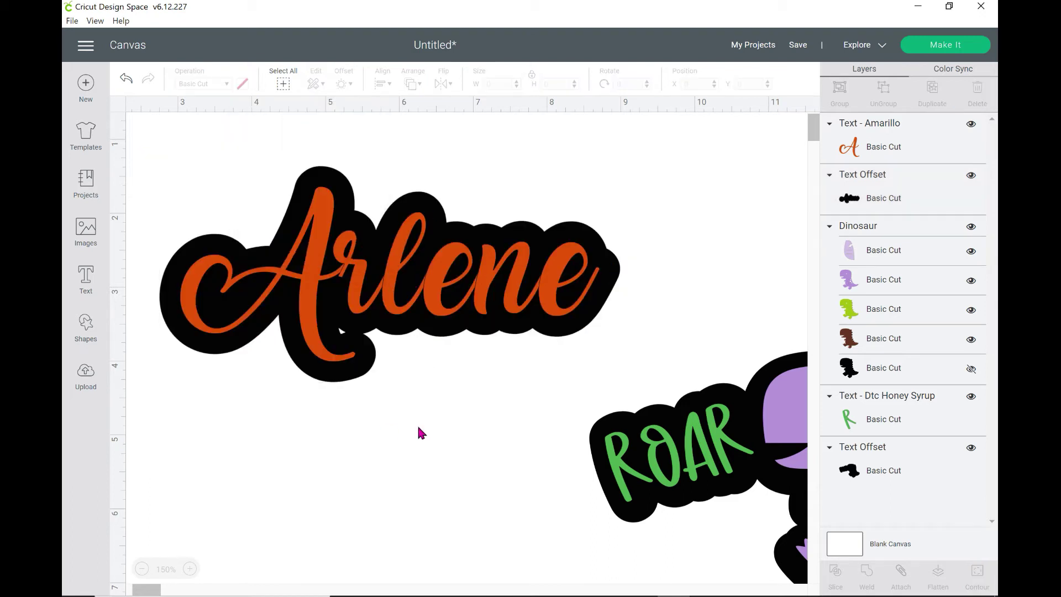
# Hide the small stray triangle of the name's offset border with Contour
pyautogui.click(350, 345)
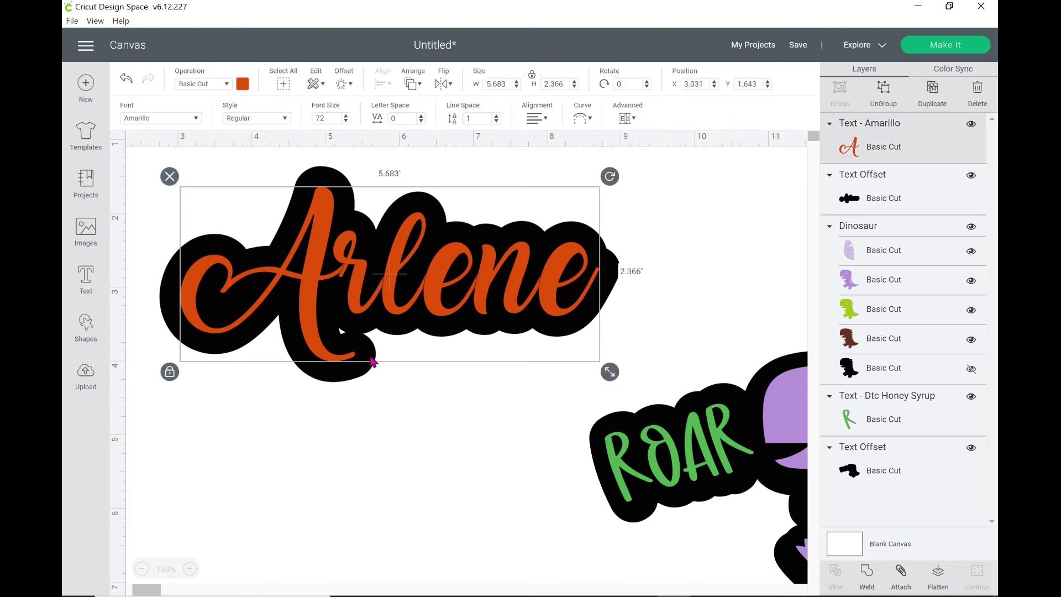
pyautogui.hotkey('ctrl', 'z')
pyautogui.click(339, 382)
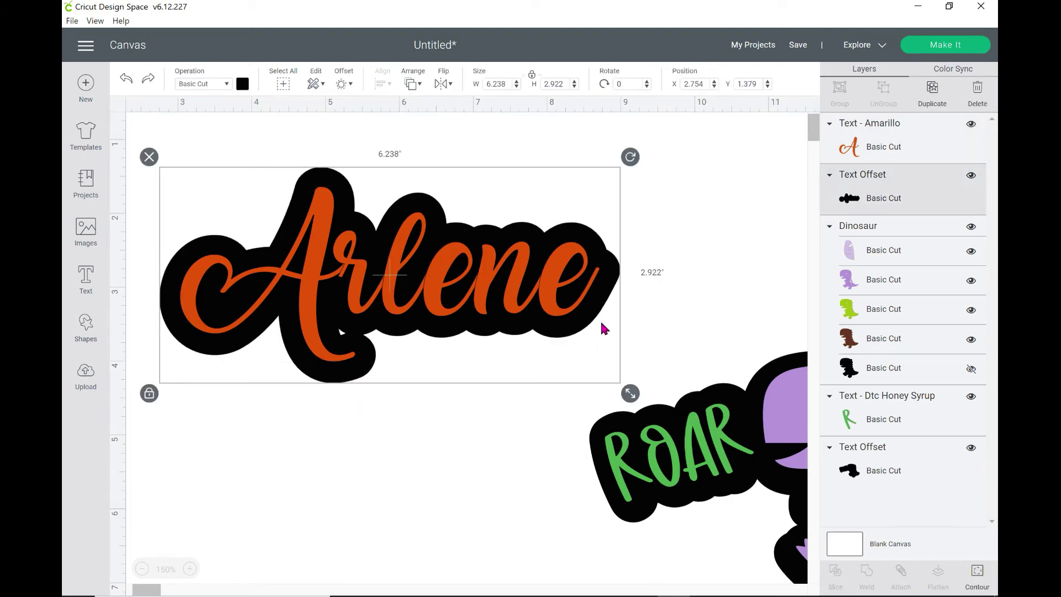
pyautogui.click(977, 578)
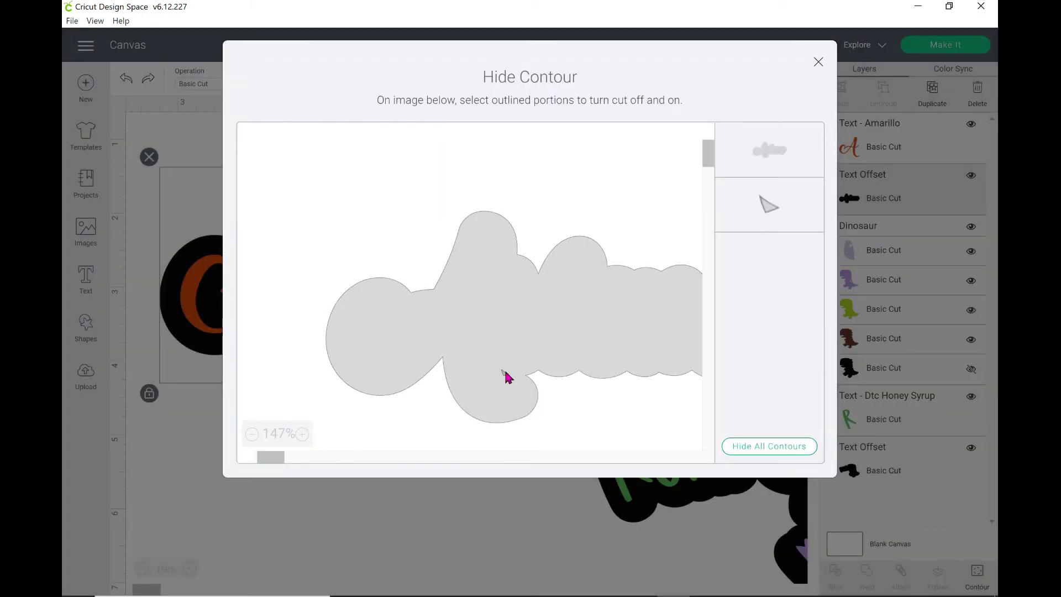
pyautogui.click(505, 375)
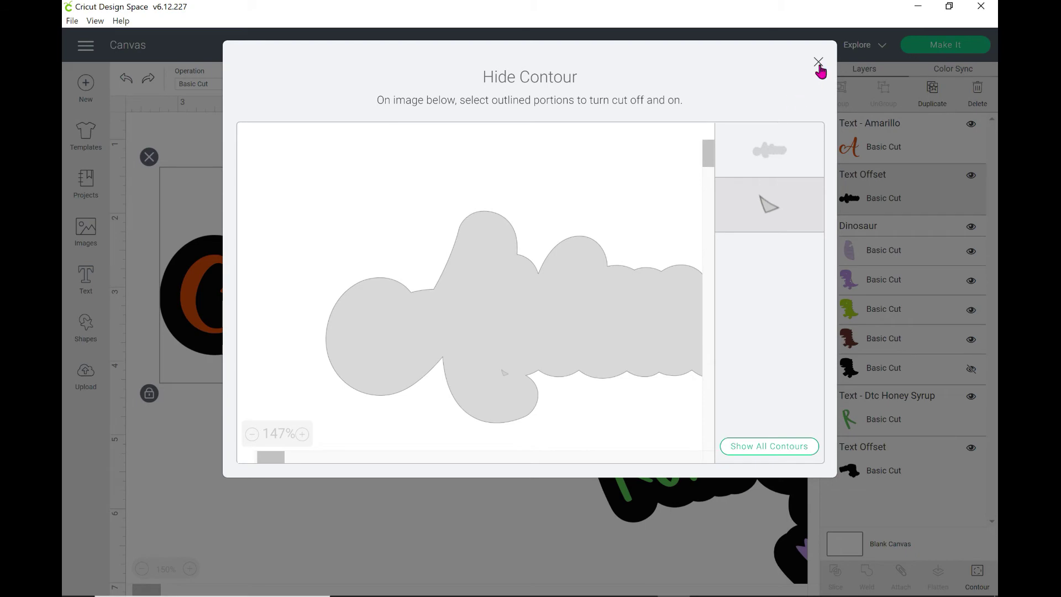
pyautogui.press('Escape')
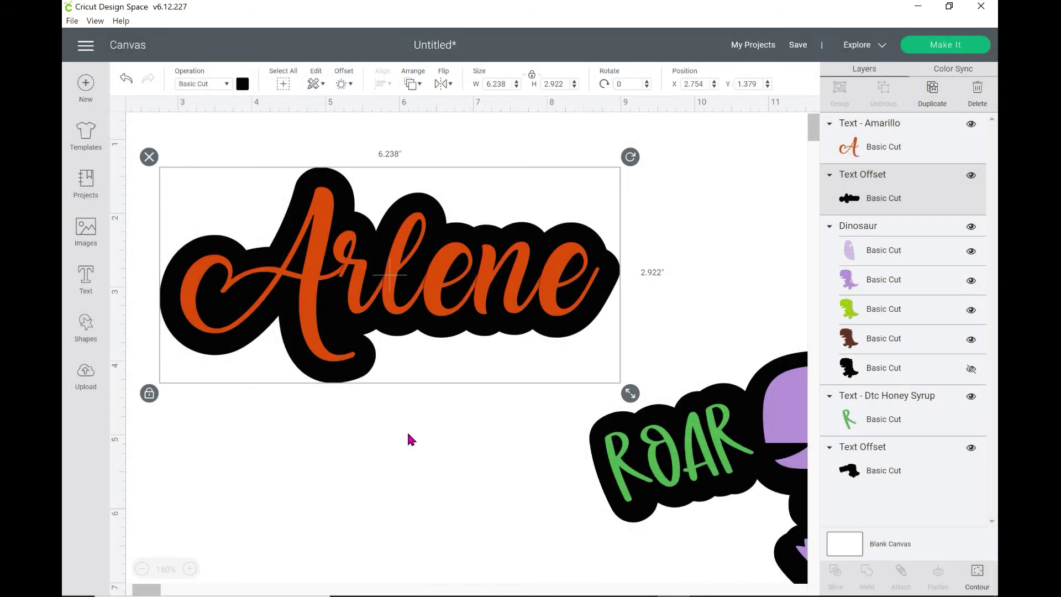
# Center the orange name on its black border and flatten both into one Print Then Cut layer
pyautogui.moveTo(434, 307); pyautogui.dragTo(648, 365)
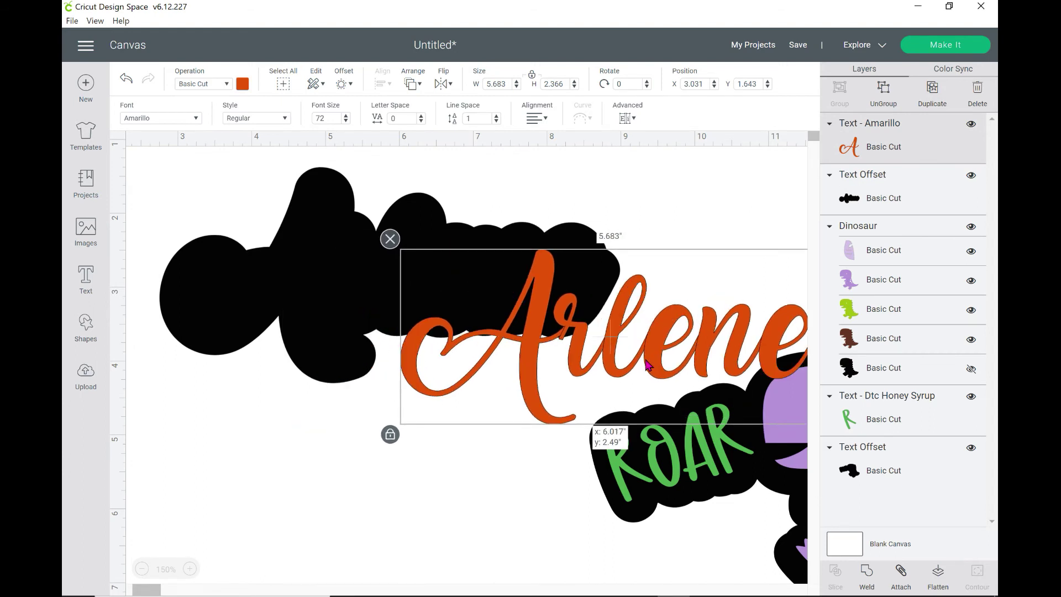
pyautogui.moveTo(648, 364); pyautogui.dragTo(429, 302)
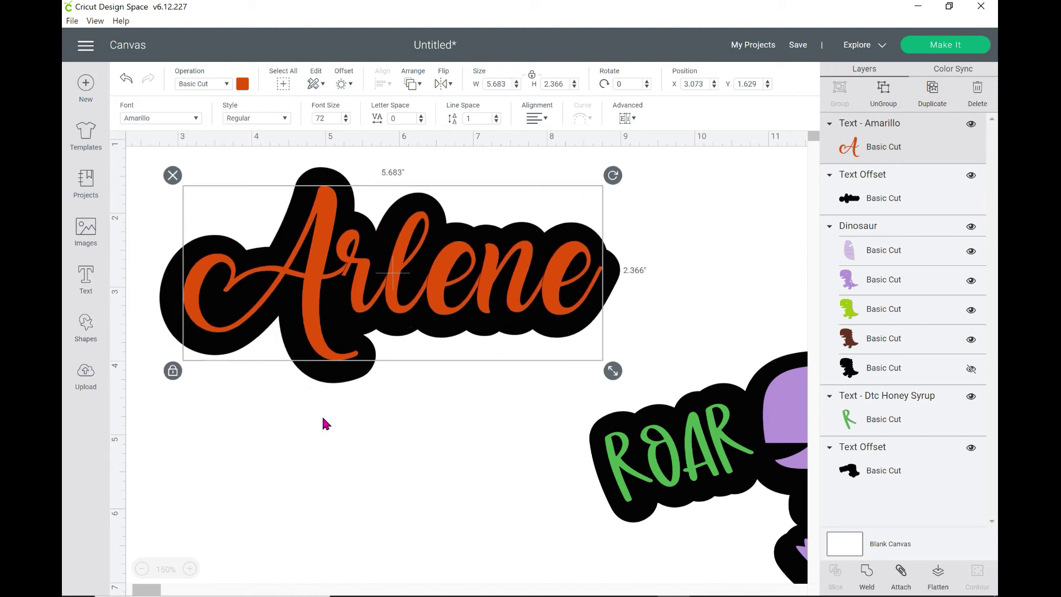
pyautogui.moveTo(327, 365); pyautogui.dragTo(330, 394)
pyautogui.keyDown('shift'); pyautogui.click(459, 221); pyautogui.keyUp('shift')
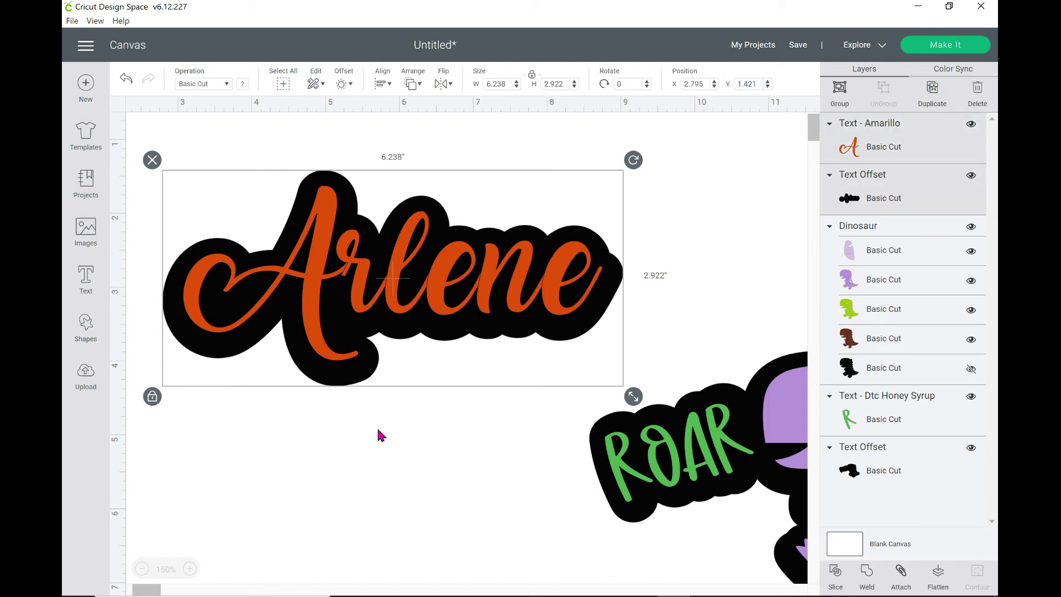
pyautogui.click(938, 577)
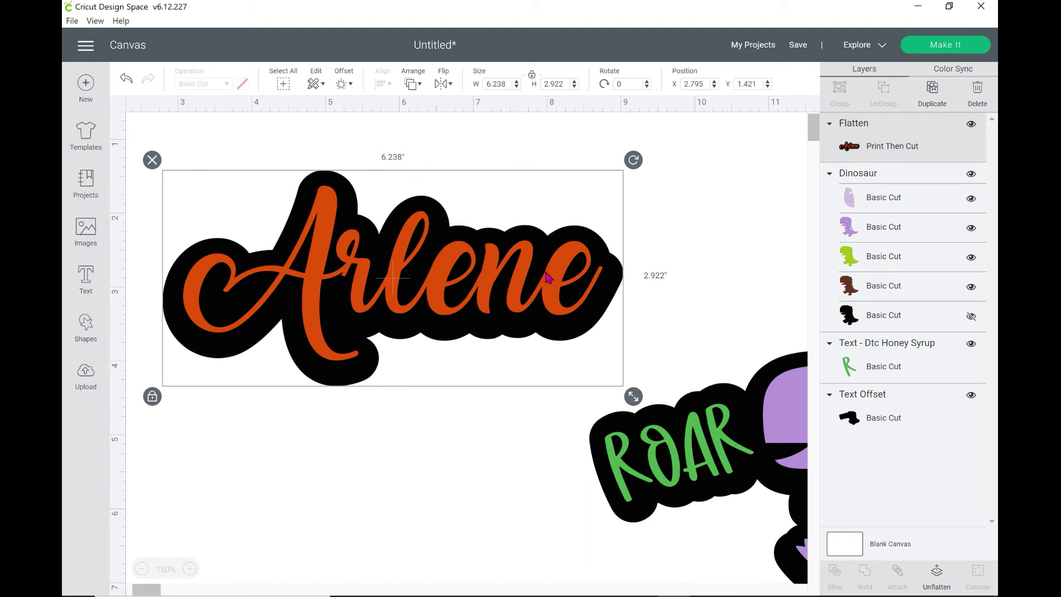
# Resize the flattened name sticker to about 4.57 by 2.141 inches
pyautogui.moveTo(548, 276)
pyautogui.mouseDown()
pyautogui.moveTo(669, 267)
pyautogui.moveTo(532, 253)
pyautogui.moveTo(571, 269)
pyautogui.moveTo(523, 273)
pyautogui.moveTo(533, 274)
pyautogui.mouseUp()
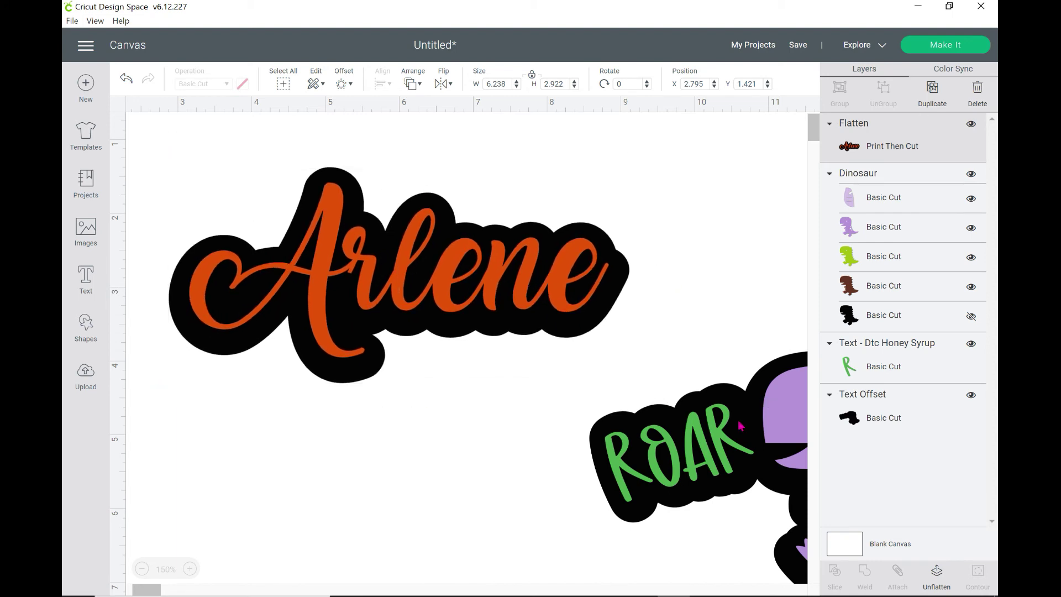
pyautogui.click(602, 315)
pyautogui.moveTo(639, 391); pyautogui.dragTo(521, 325)
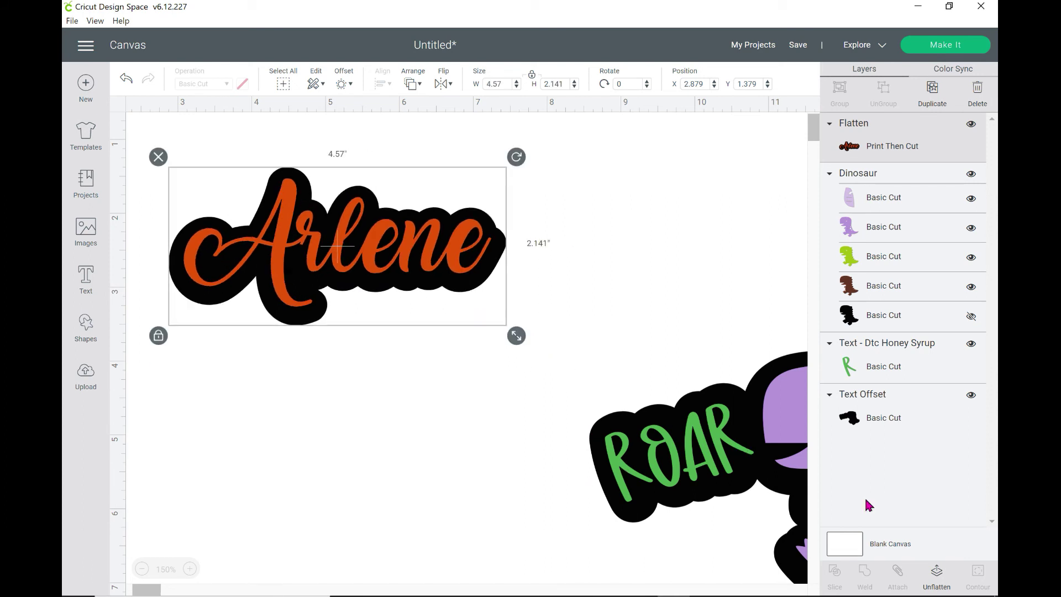
pyautogui.click(789, 498)
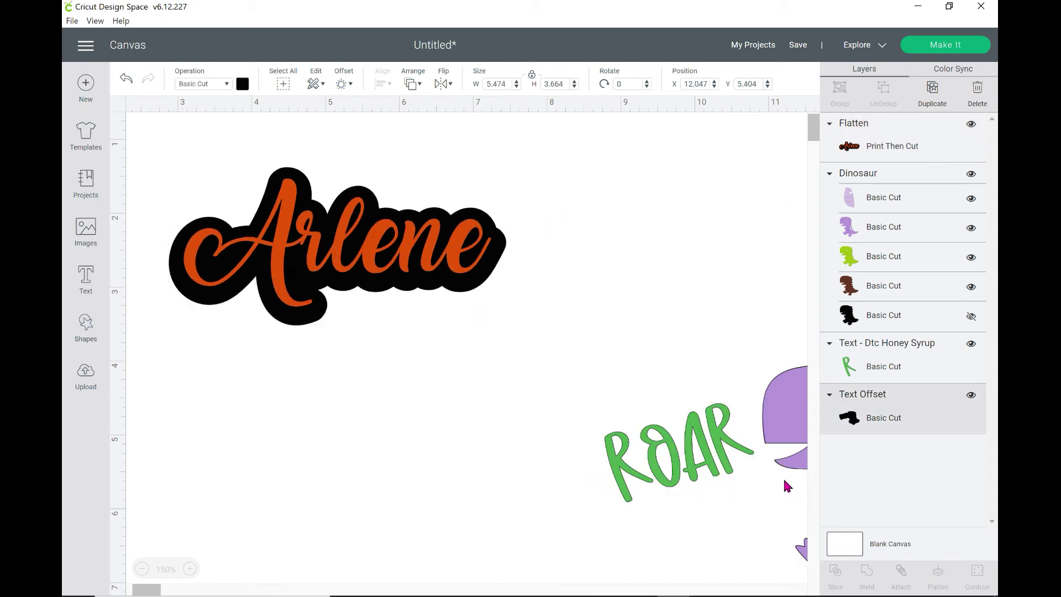
# Restore the black border around ROAR and move the whole dinosaur design up toward Arlene
pyautogui.click(126, 79)
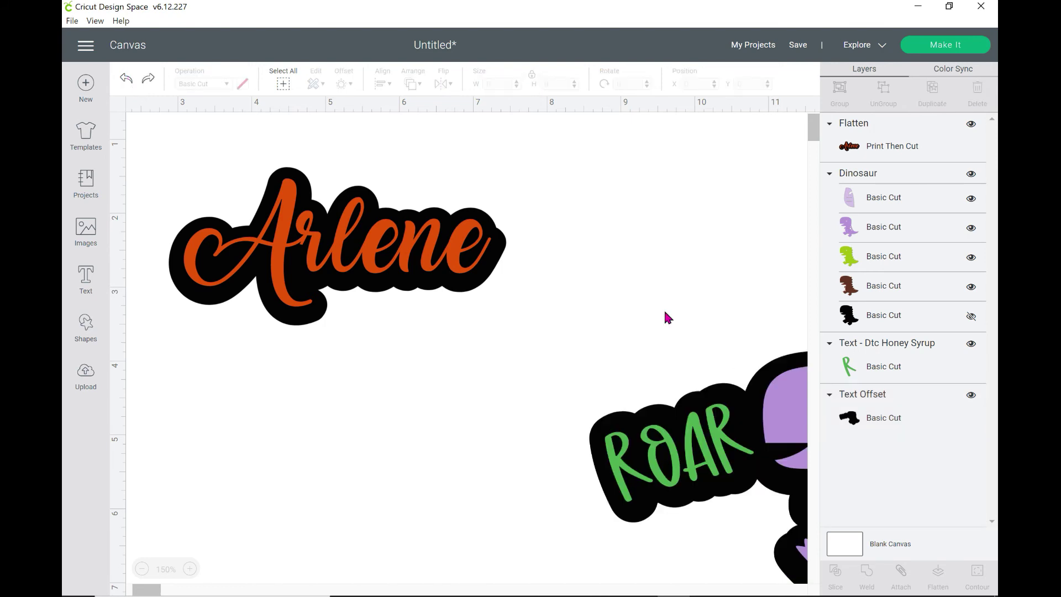
pyautogui.click(791, 479)
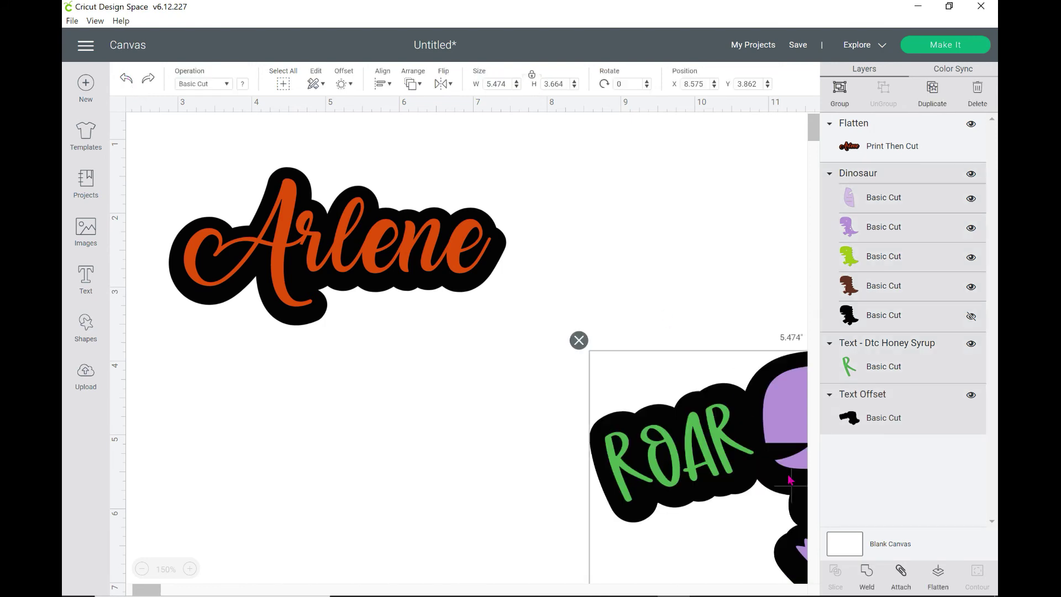
pyautogui.moveTo(790, 480); pyautogui.dragTo(515, 394)
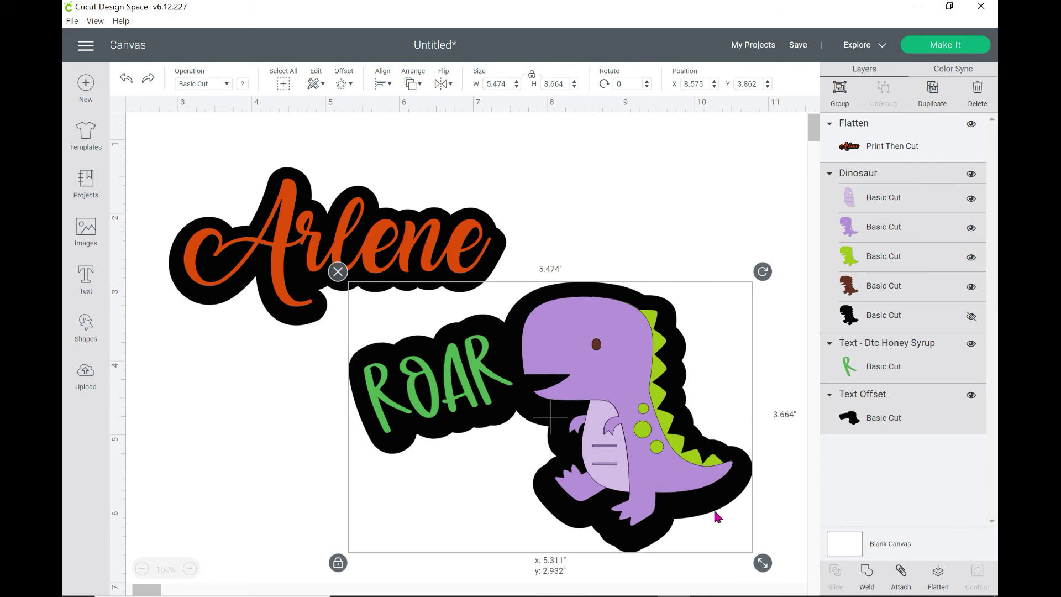
# Flatten the ROAR dinosaur into one Print Then Cut piece below Arlene and continue to mat preparation
pyautogui.click(938, 575)
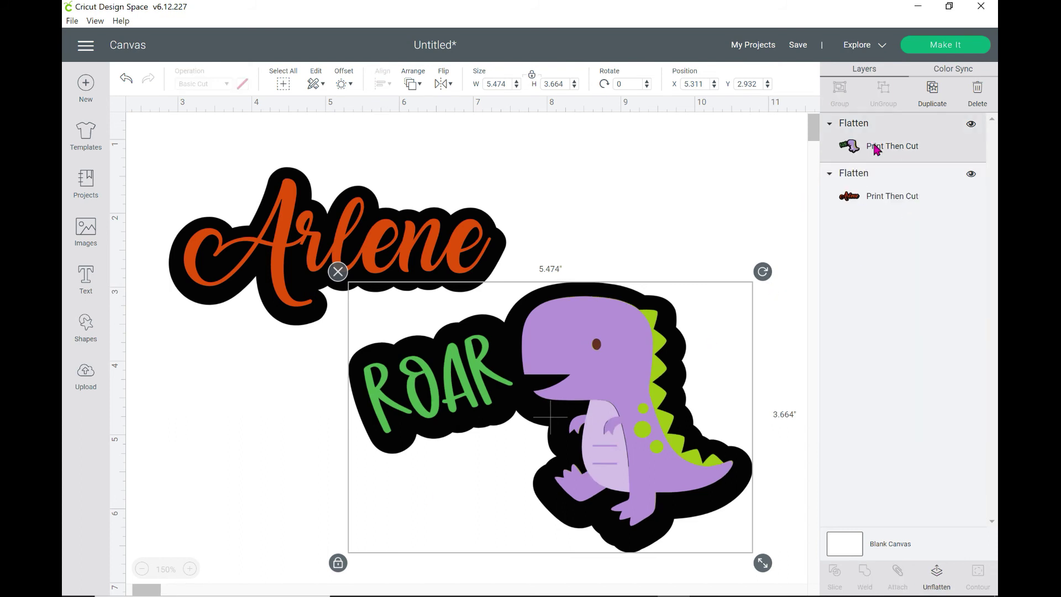
pyautogui.moveTo(595, 362)
pyautogui.mouseDown()
pyautogui.moveTo(608, 307)
pyautogui.moveTo(587, 353)
pyautogui.mouseUp()
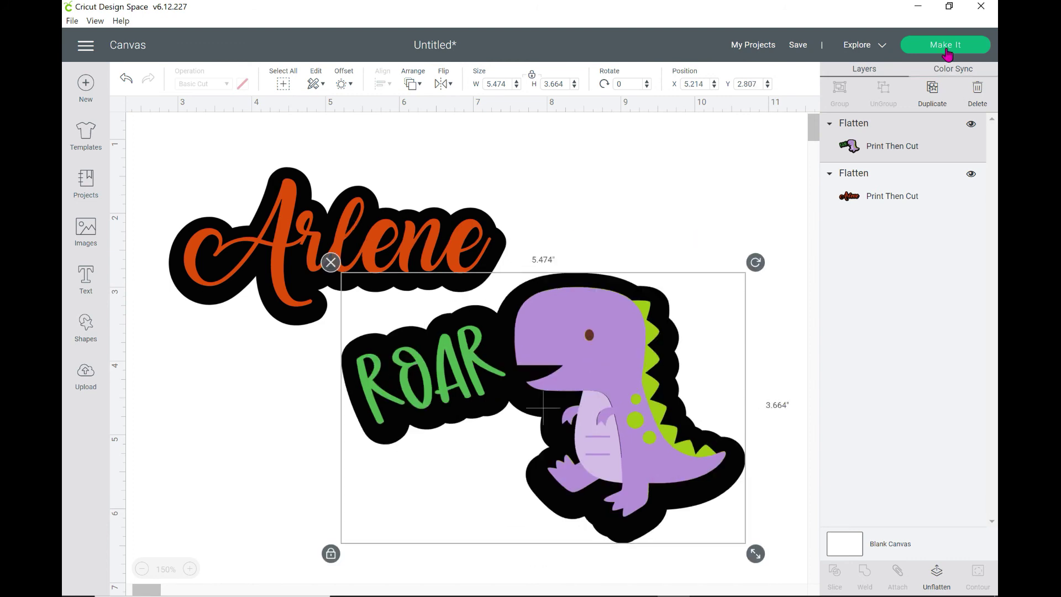
pyautogui.click(946, 44)
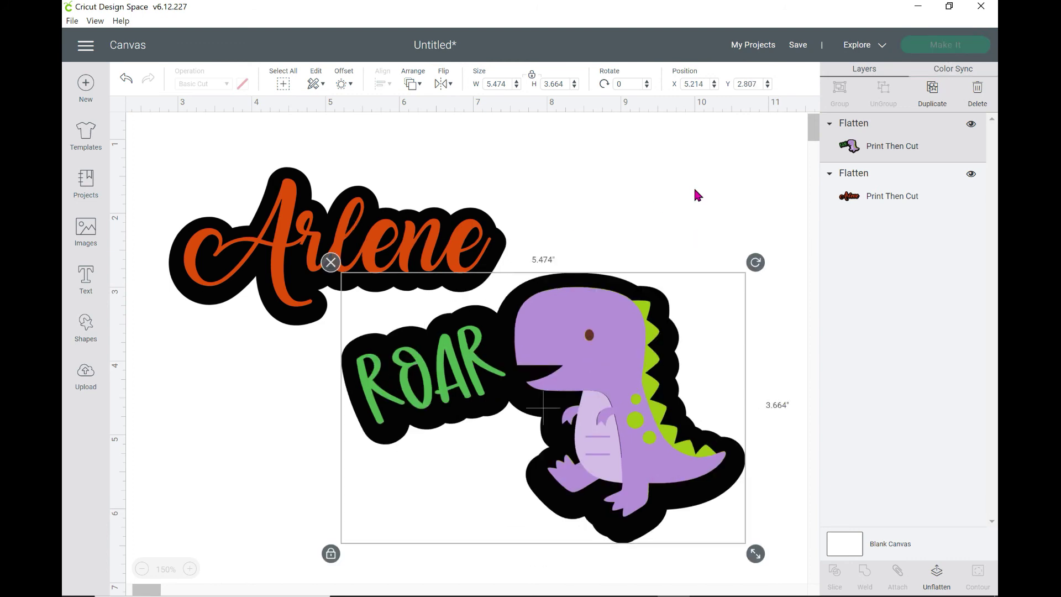